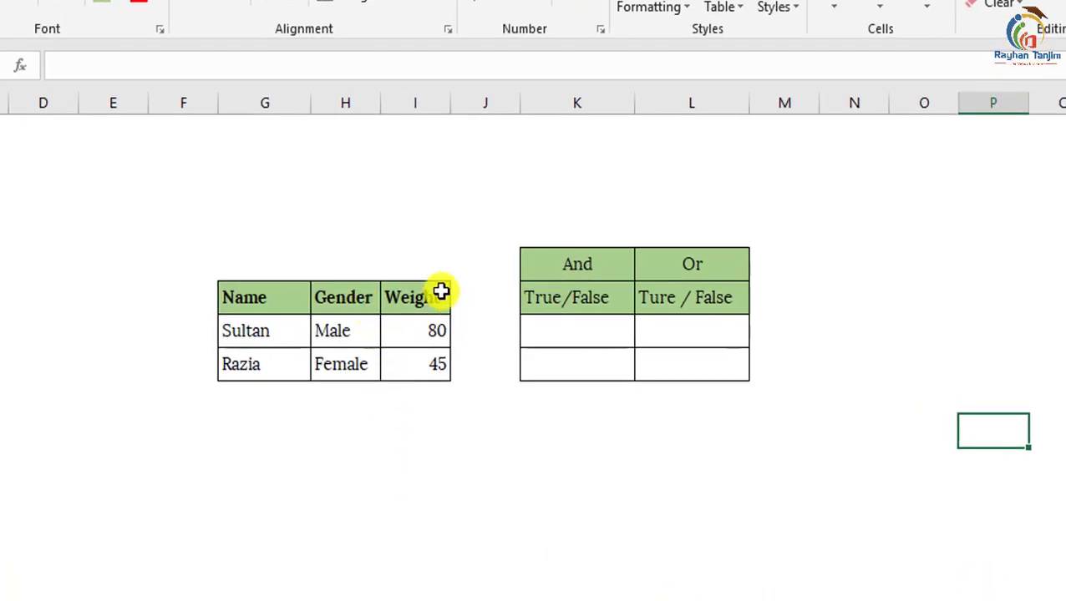
drag(676, 263, 740, 299)
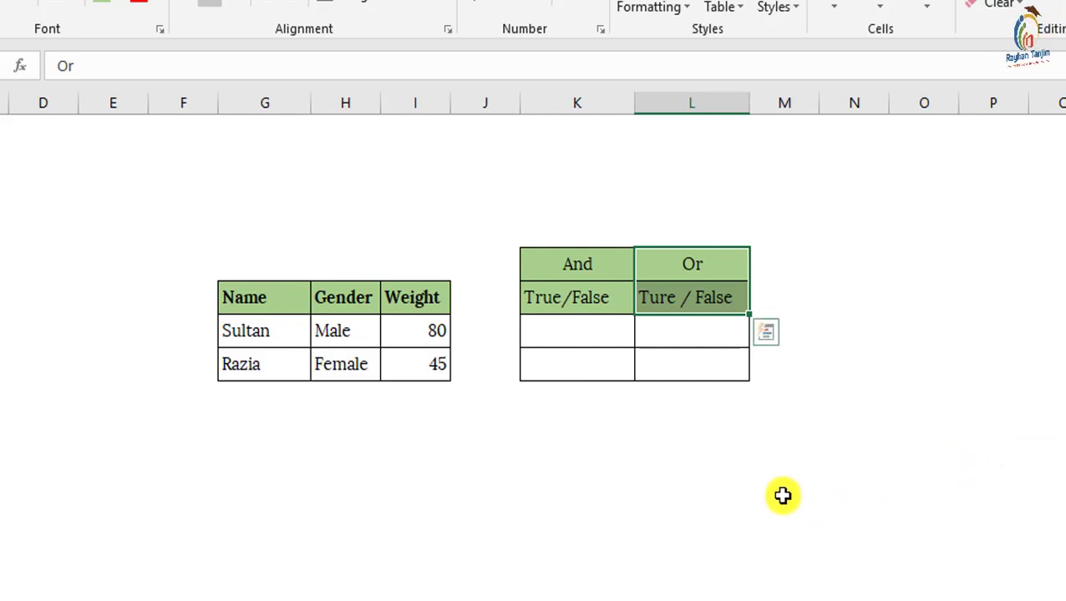
click(499, 465)
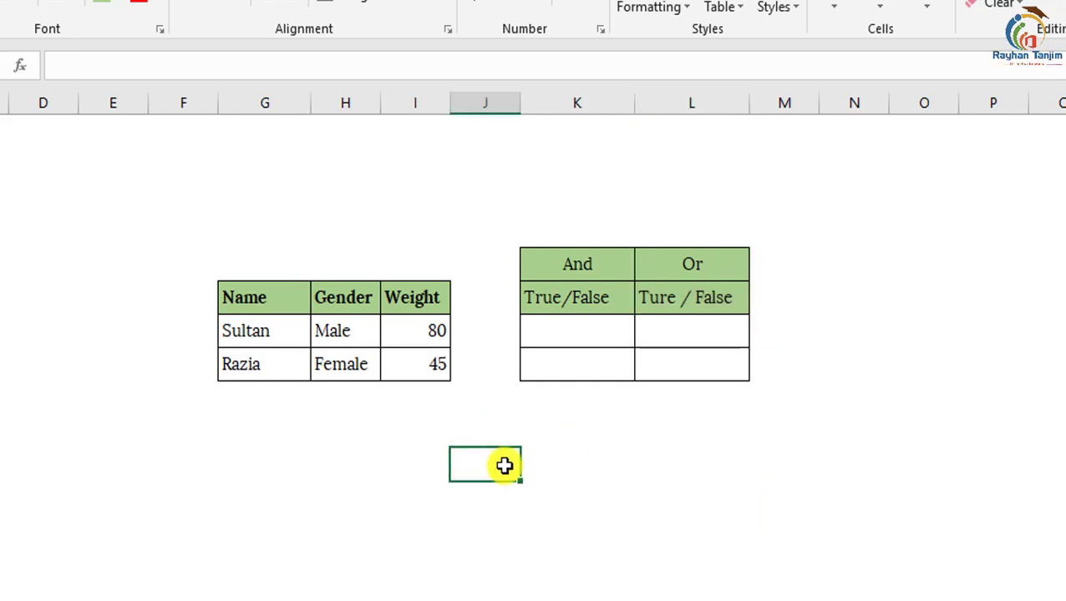
text(=)
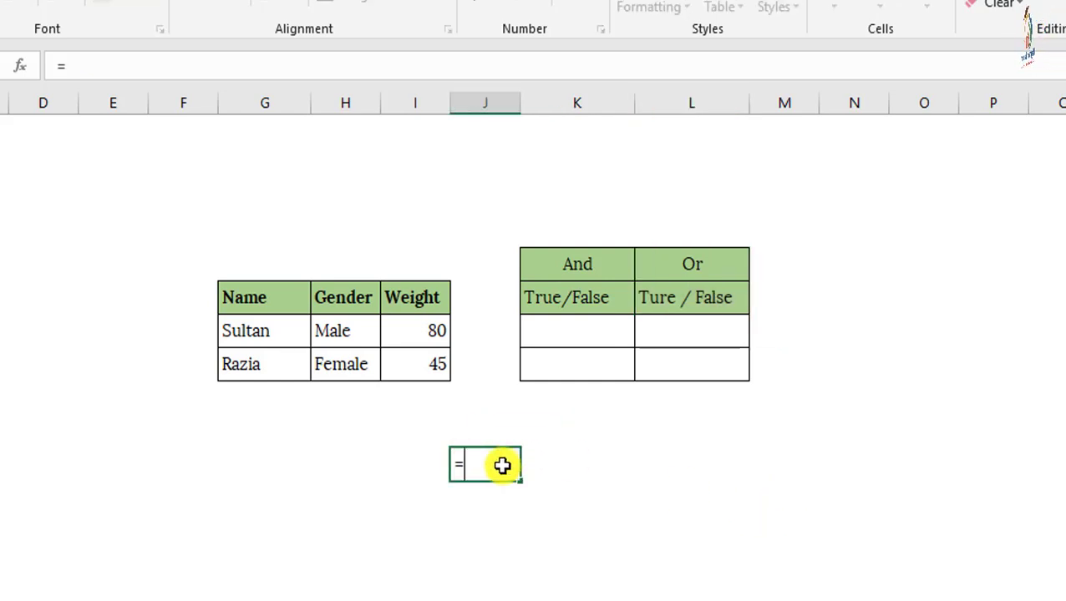
click(421, 332)
text(=80)
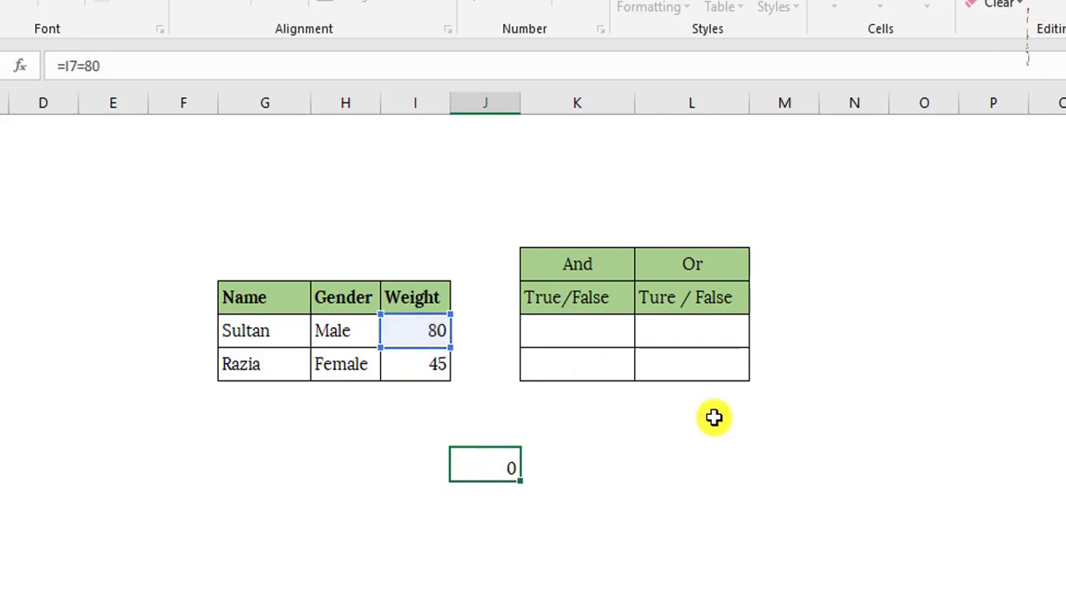
key(Return)
click(487, 467)
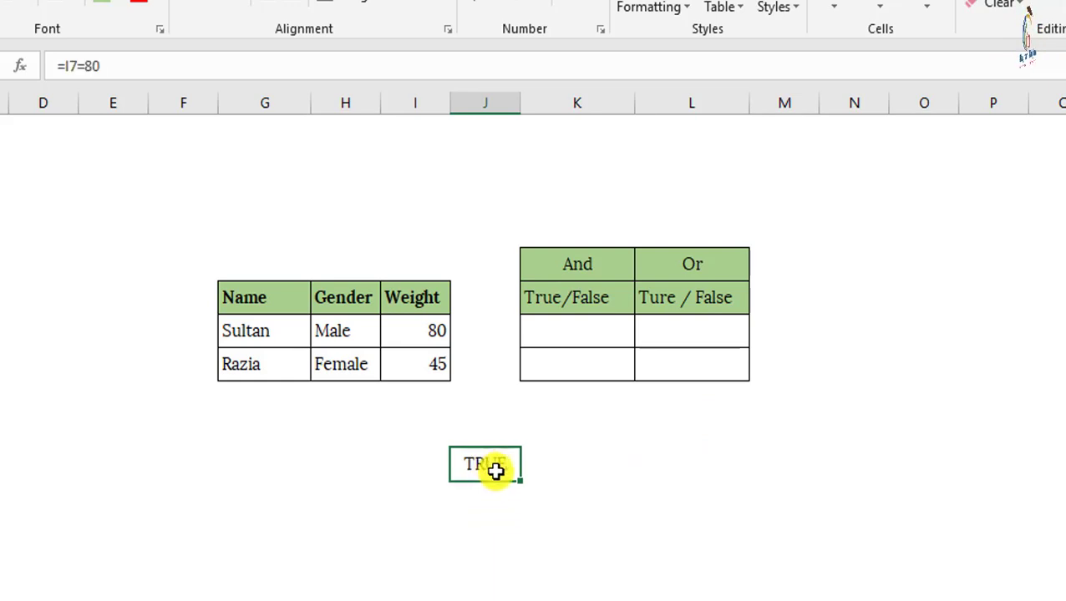
click(418, 332)
text(55)
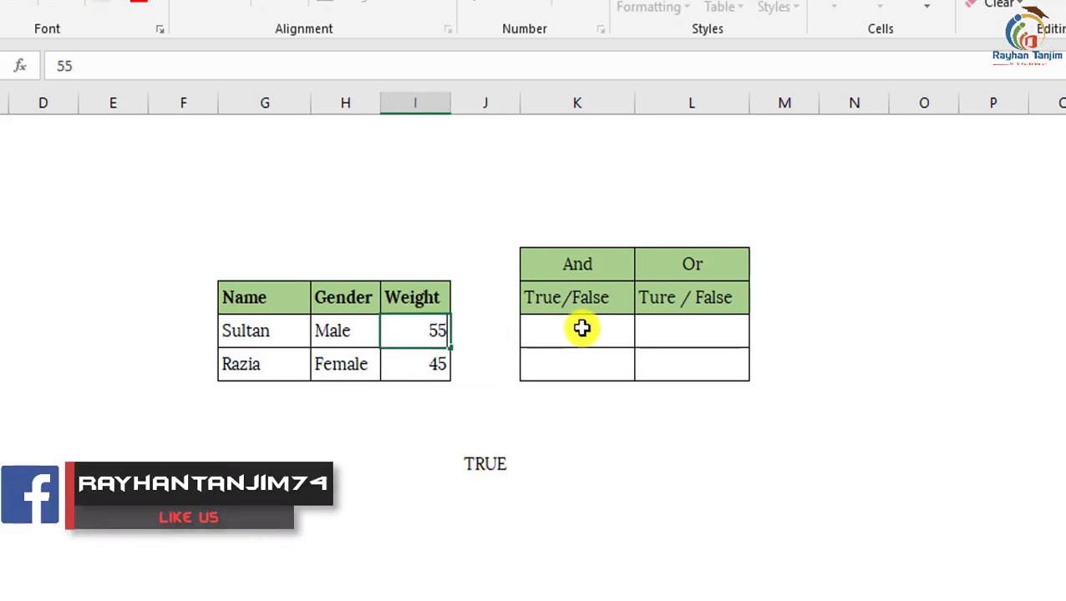
key(Return)
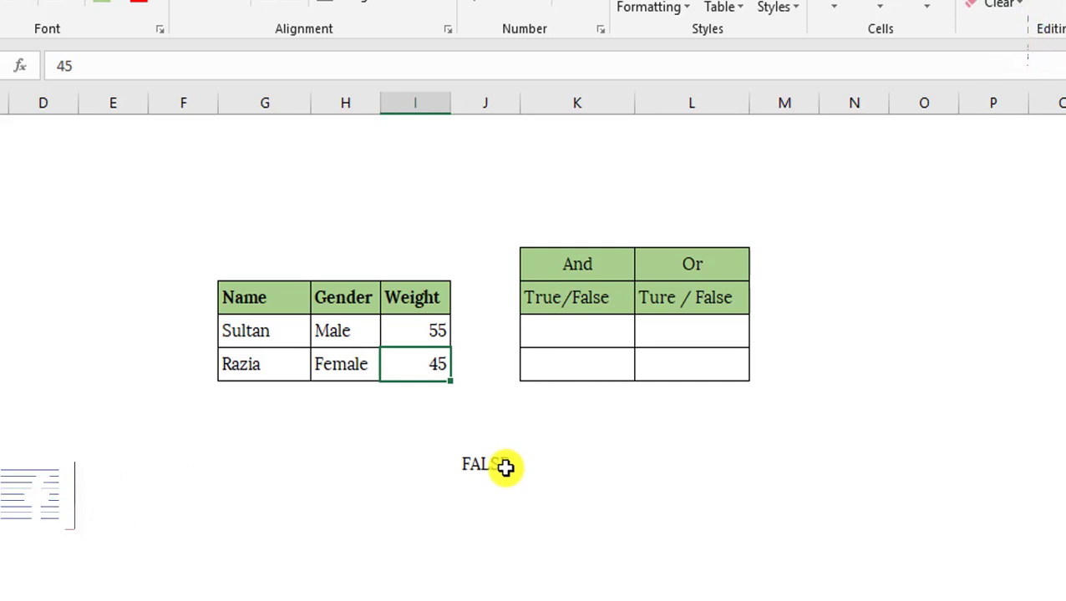
click(430, 333)
text(8)
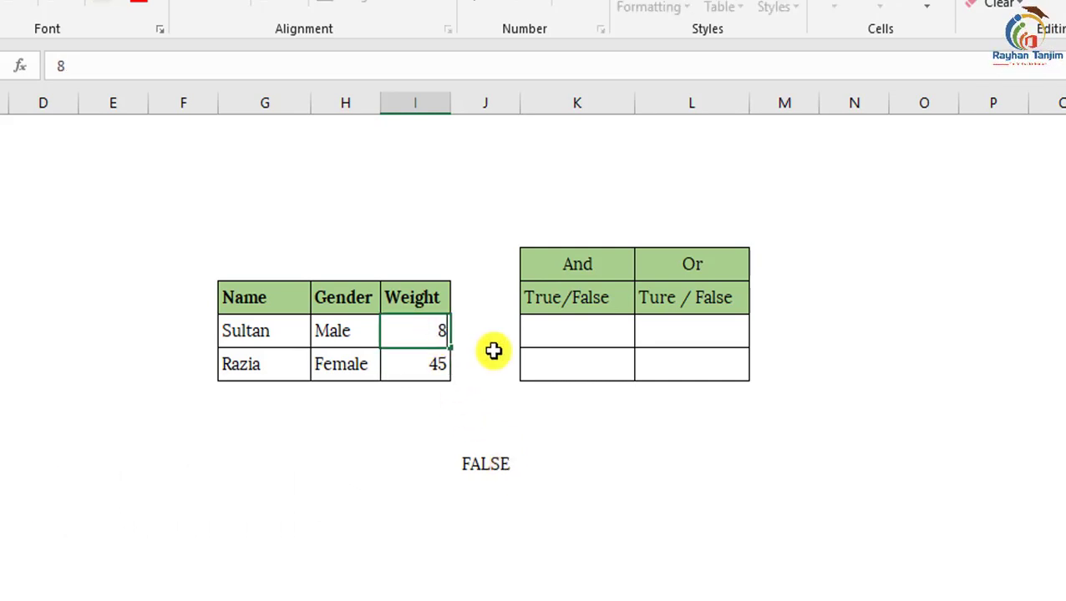
text(0)
click(486, 463)
key(Delete)
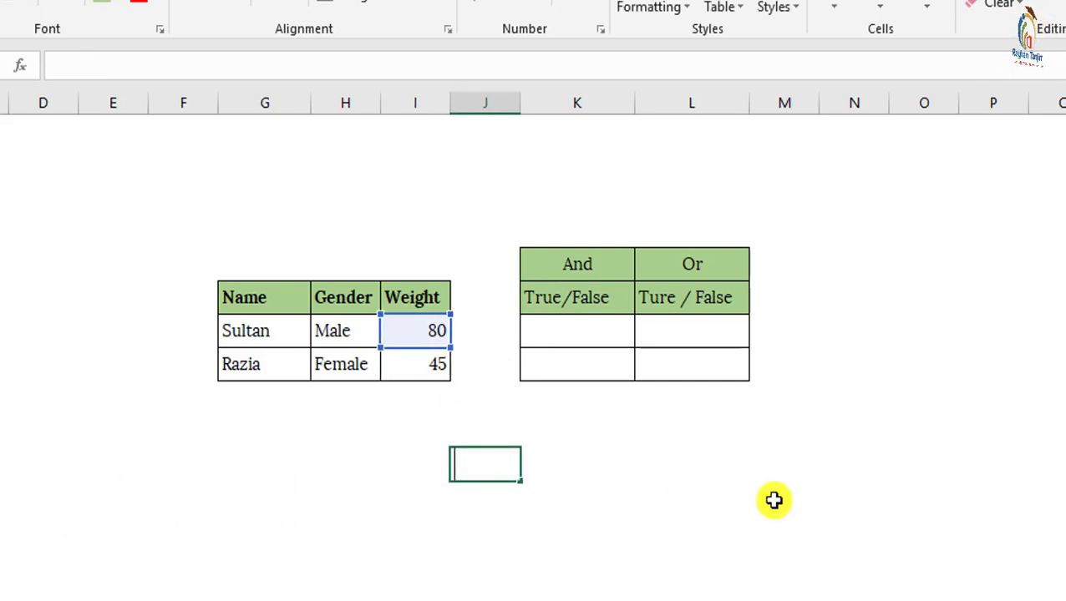
click(774, 499)
click(584, 327)
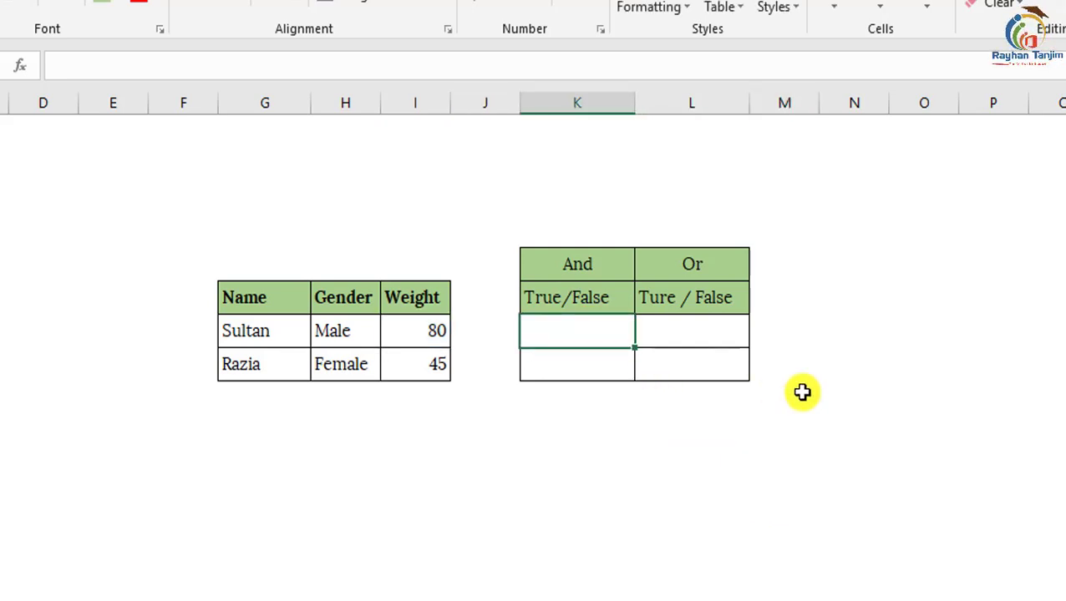
Enter =AND(H7="Male",I7>=60) in K7 so the first row returns TRUE.
text(=)
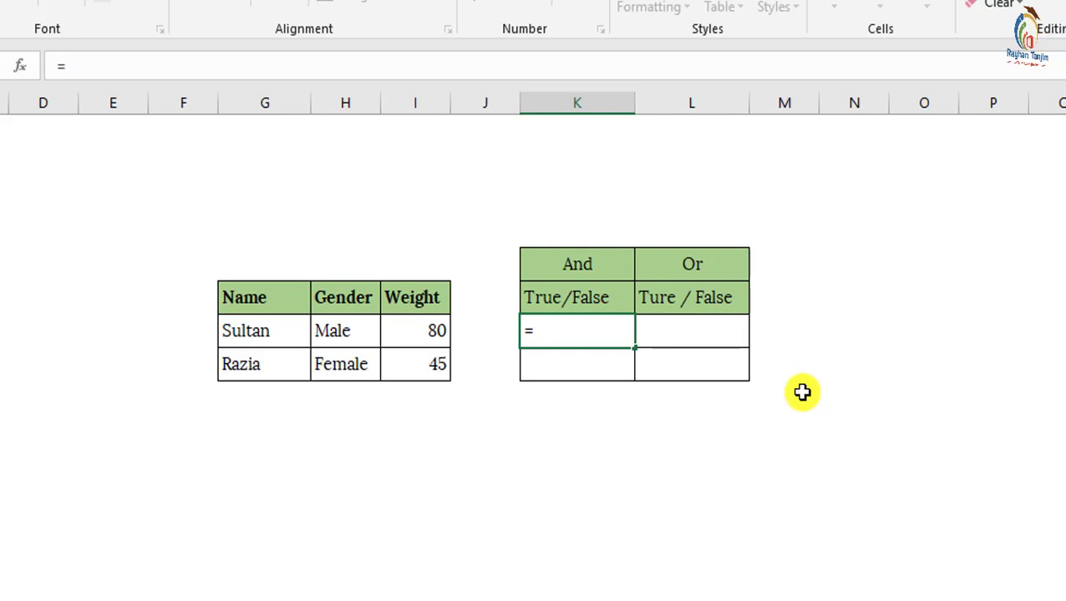
text(and)
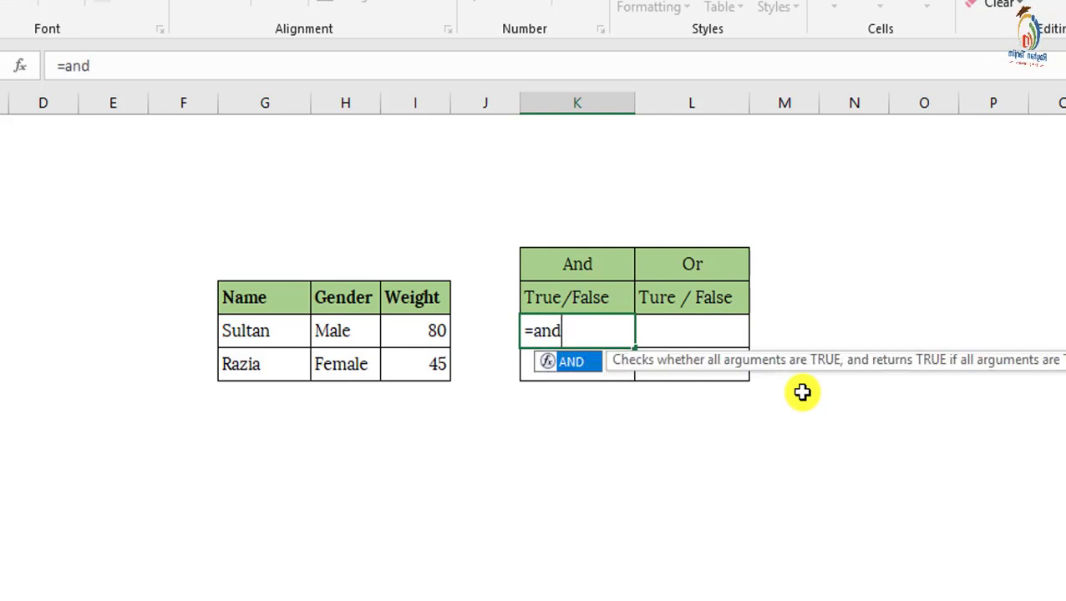
text(()
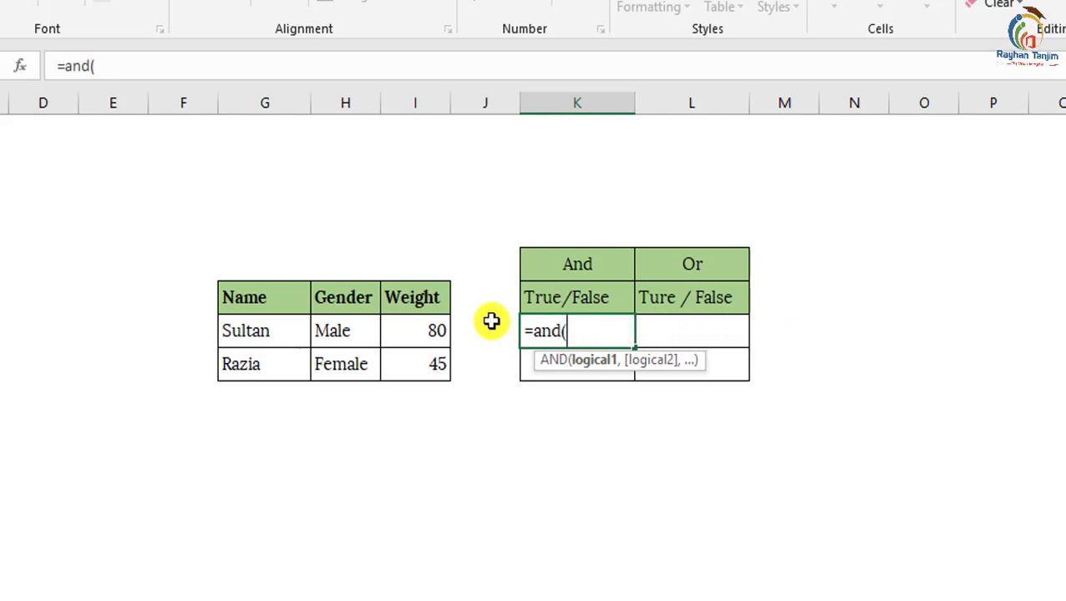
click(344, 332)
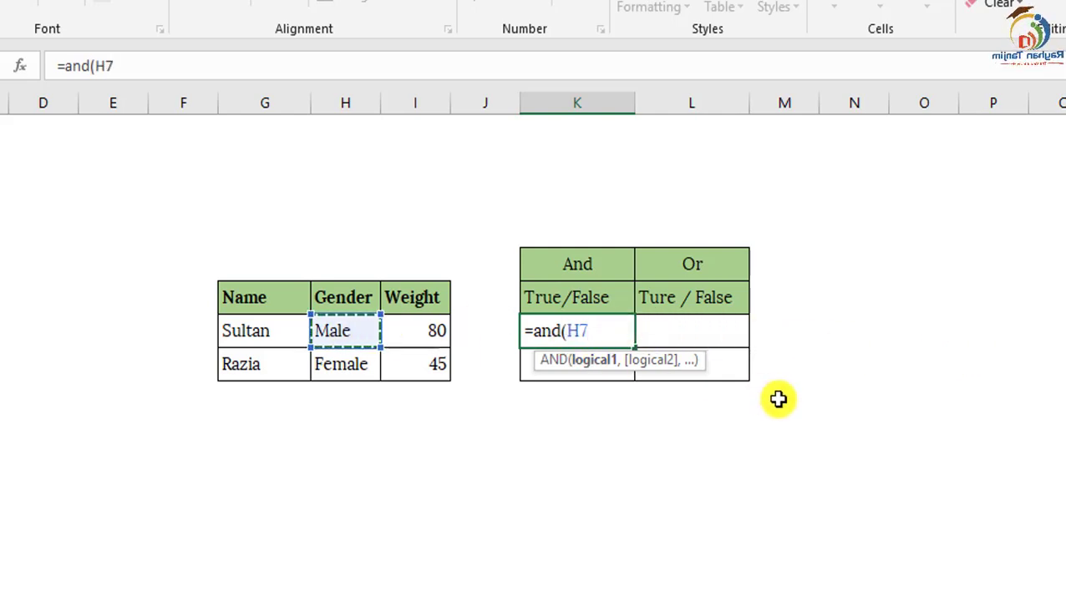
text(=")
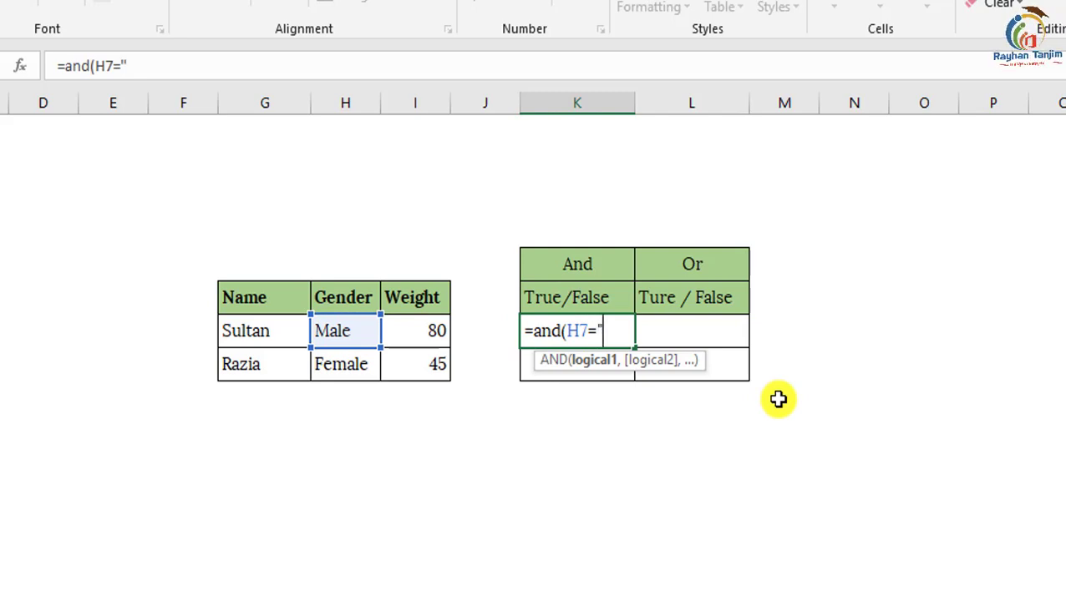
text(Male")
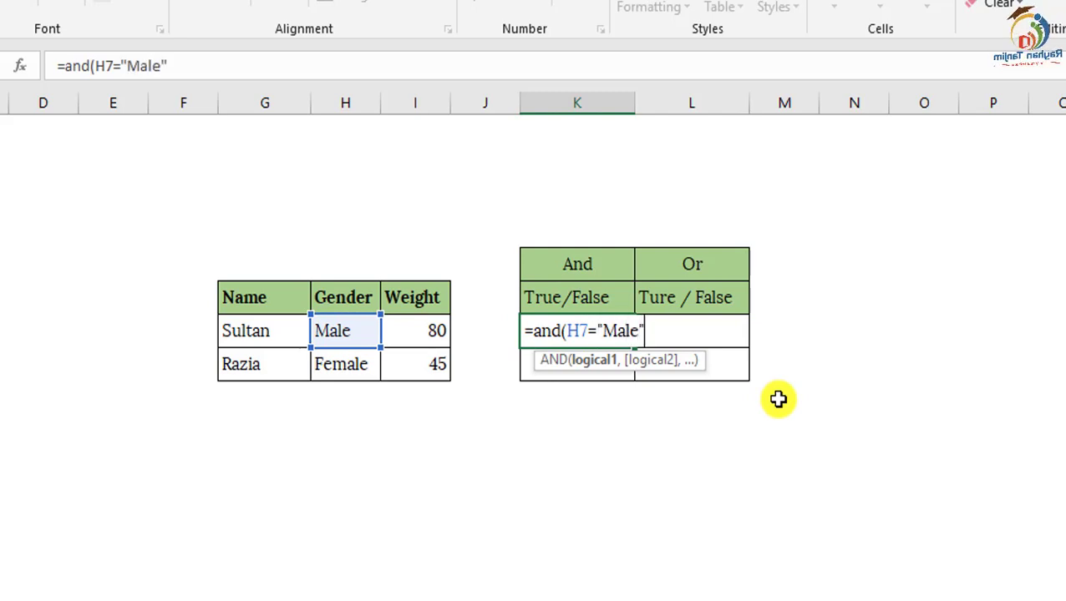
text(,)
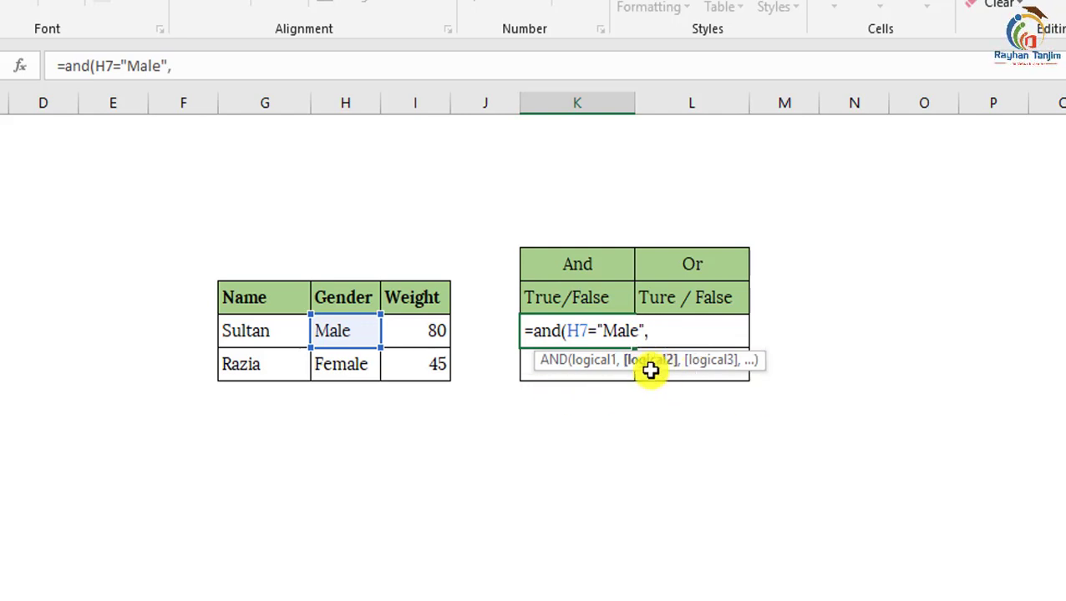
click(432, 333)
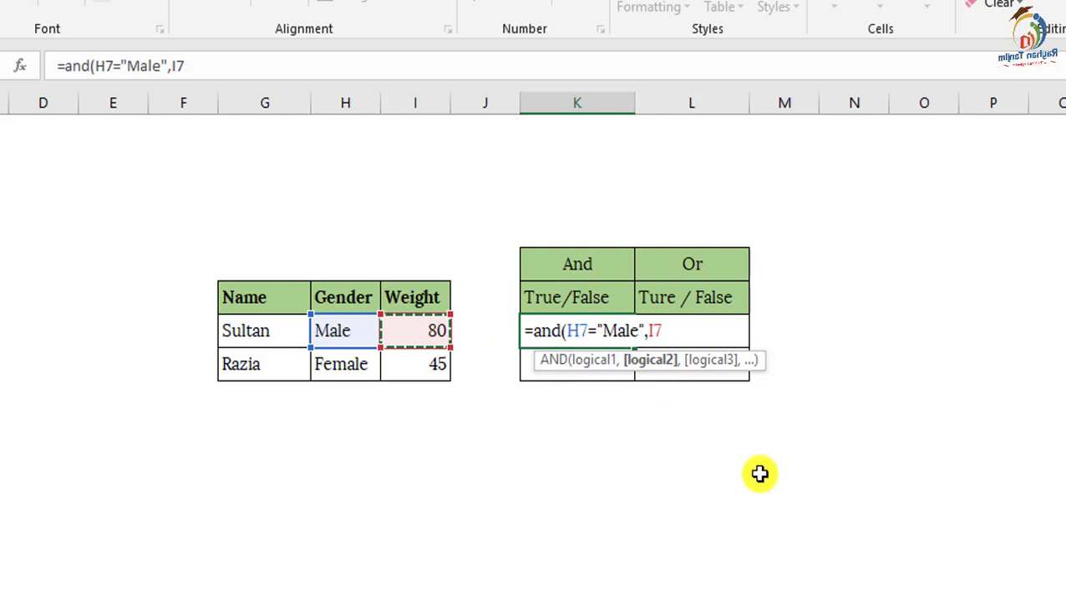
text(>=)
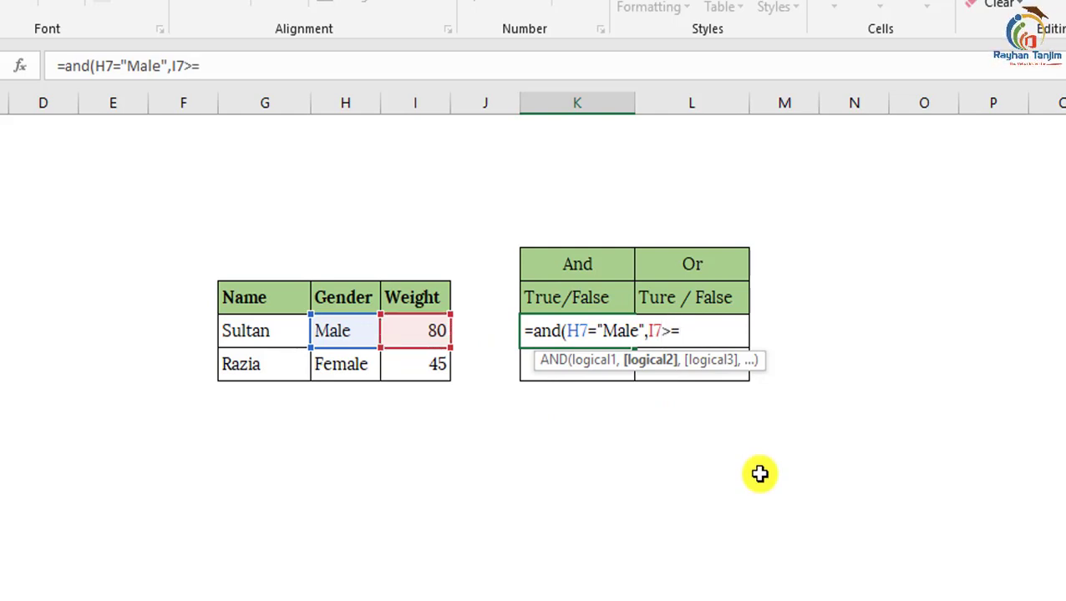
text(60)
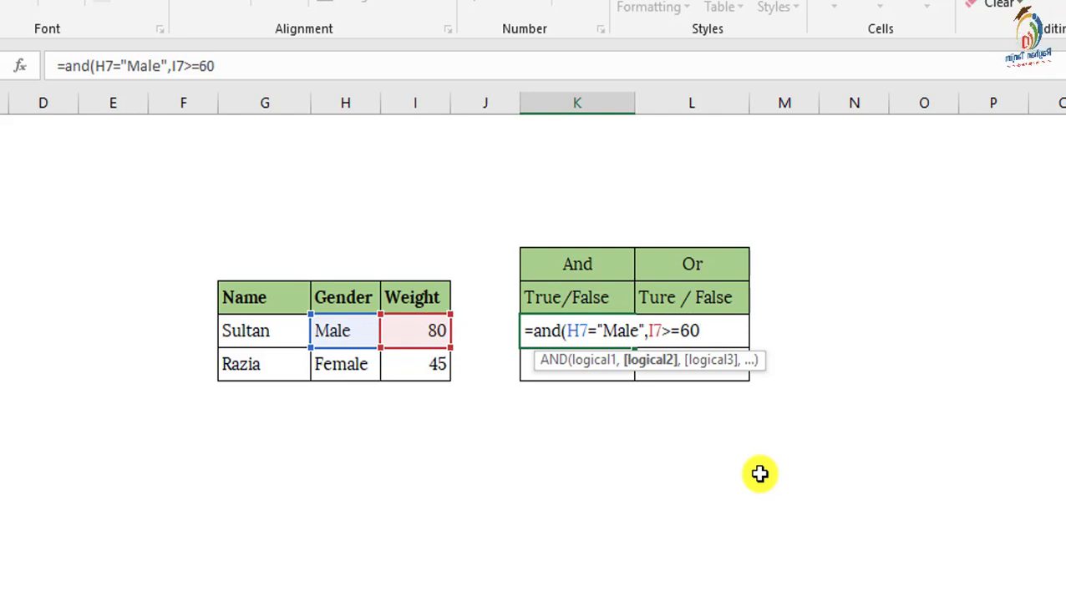
text(,)
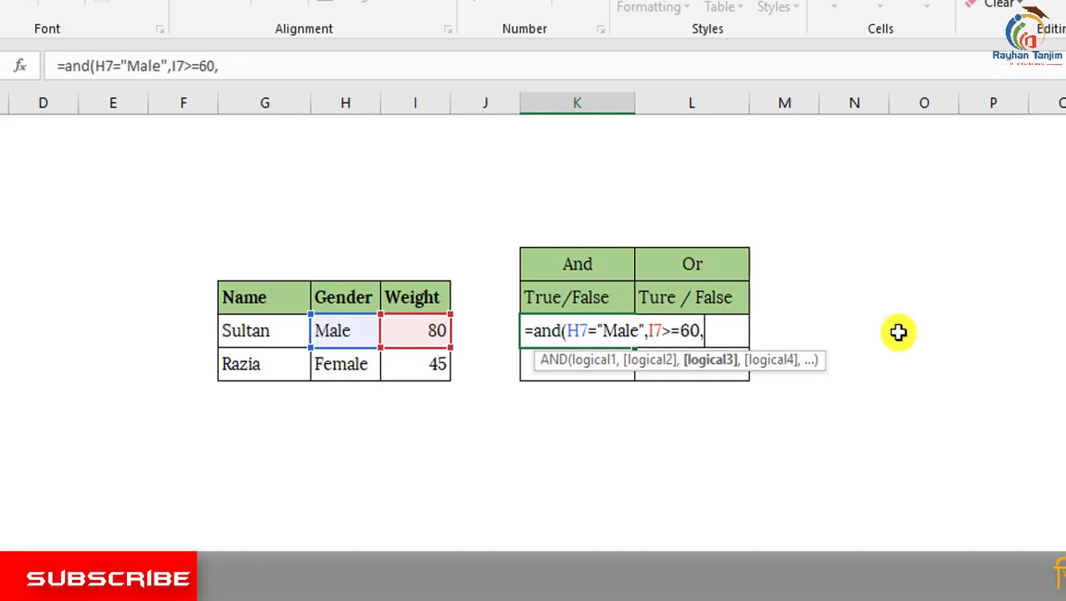
key(BackSpace)
text())
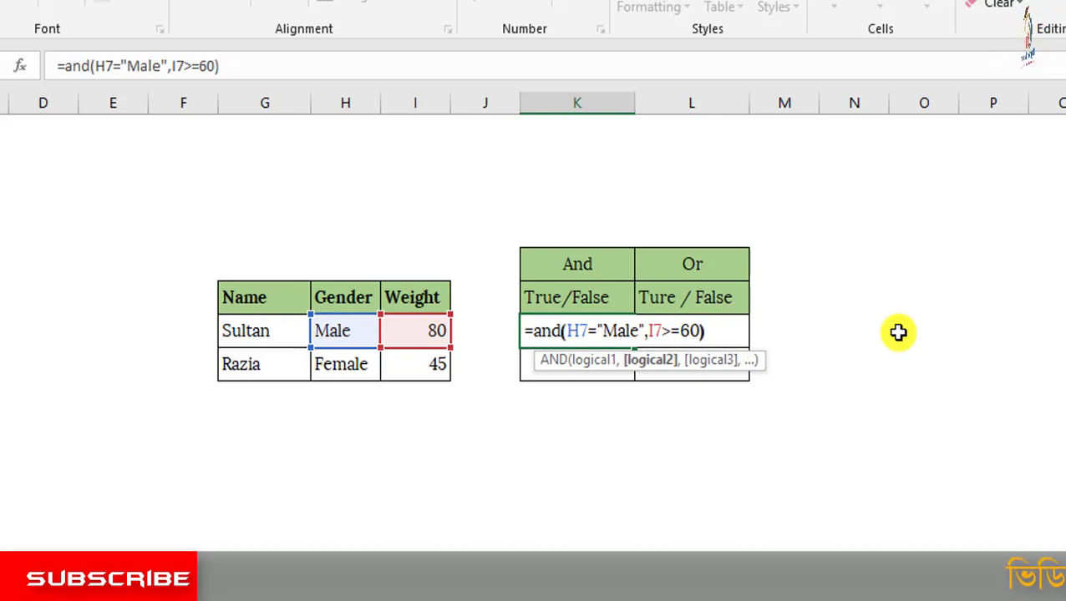
key(Return)
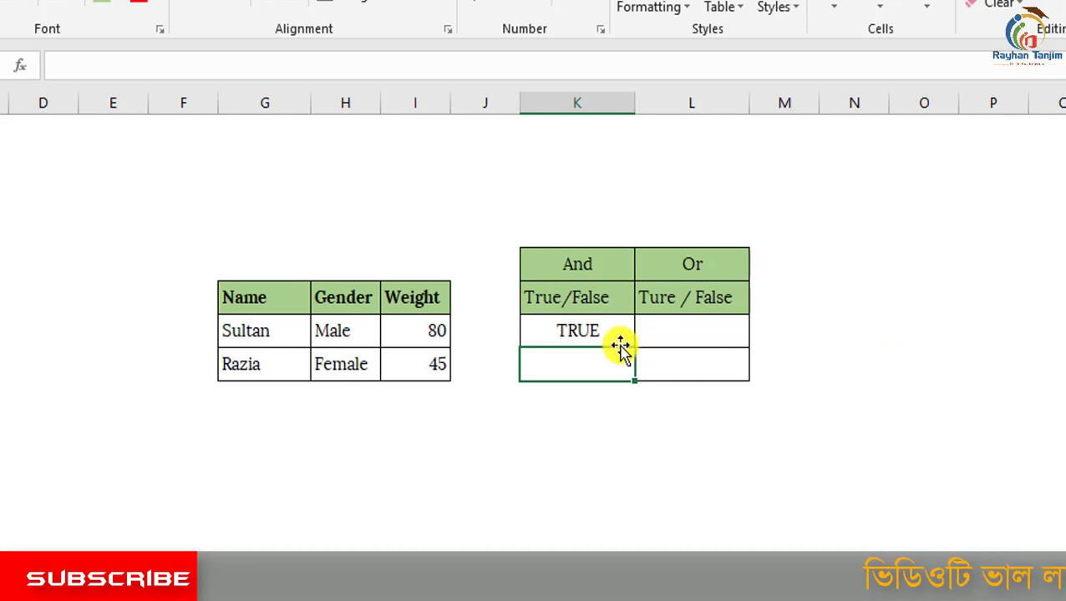
Copy the K7 AND formula down to the Female row.
click(596, 337)
double_click(595, 337)
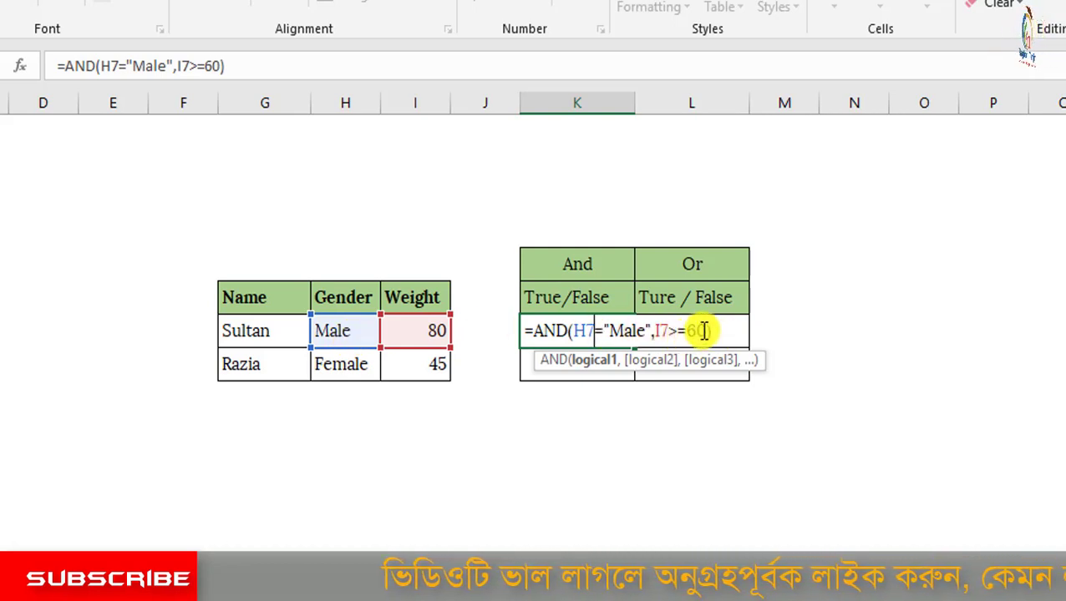
click(715, 331)
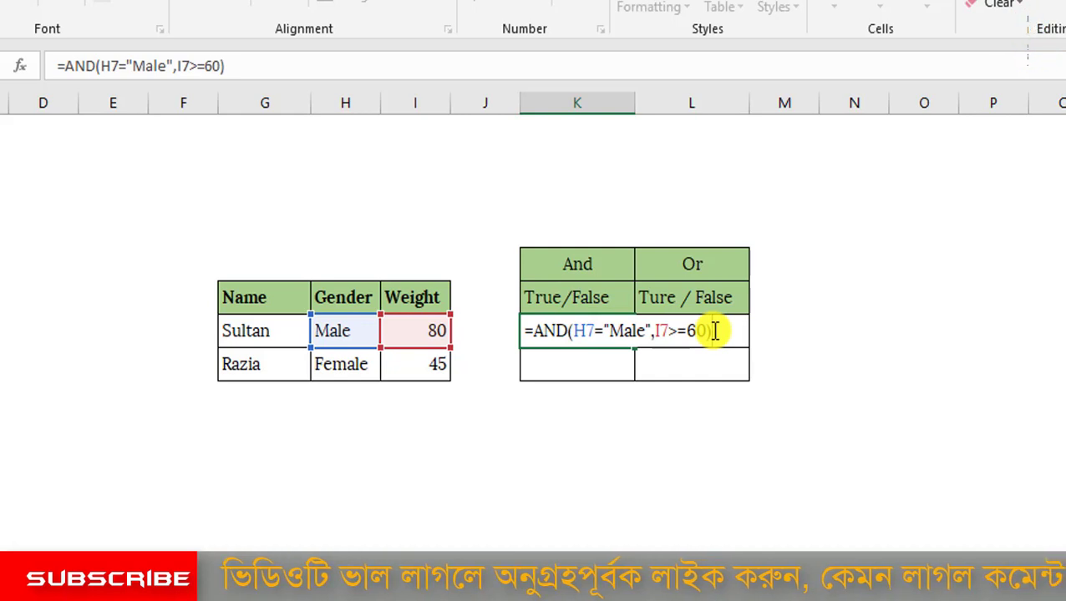
key(Return)
click(614, 334)
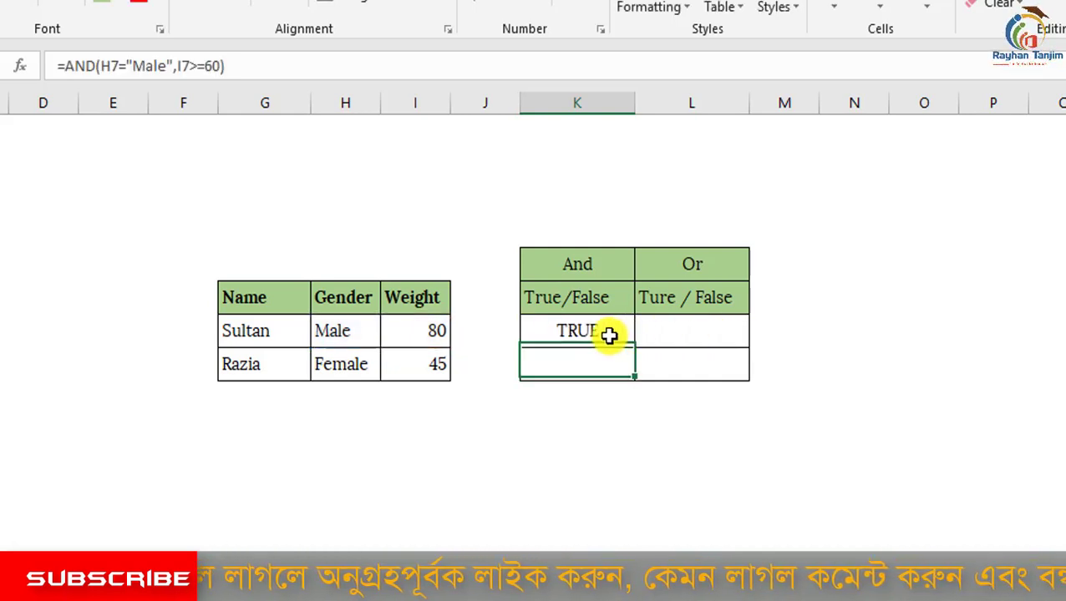
drag(636, 368, 635, 380)
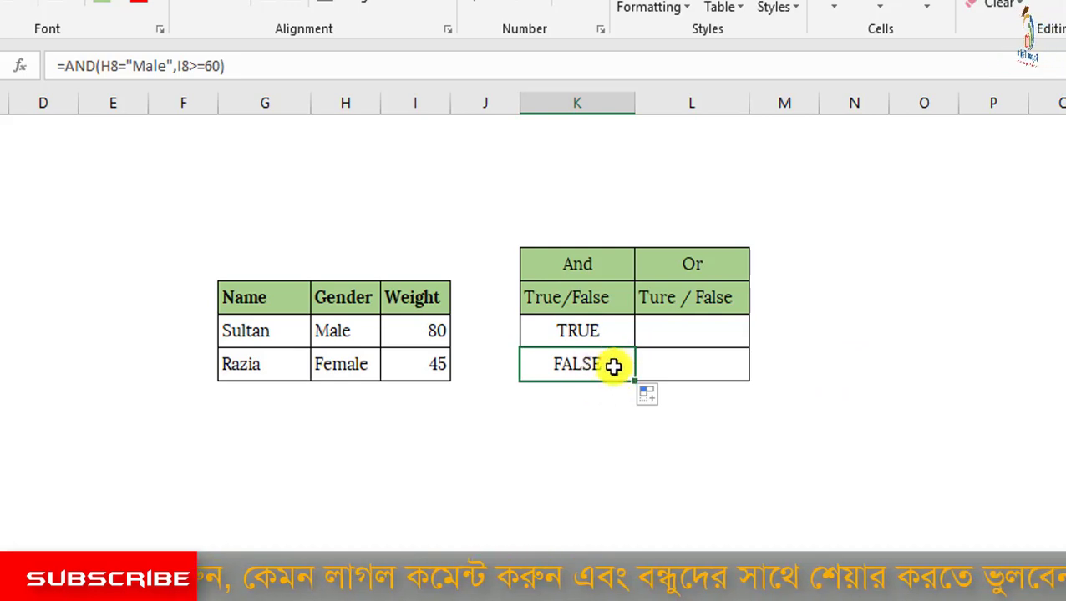
Change the Female row's weight from 45 to 80; its And result stays FALSE.
click(361, 363)
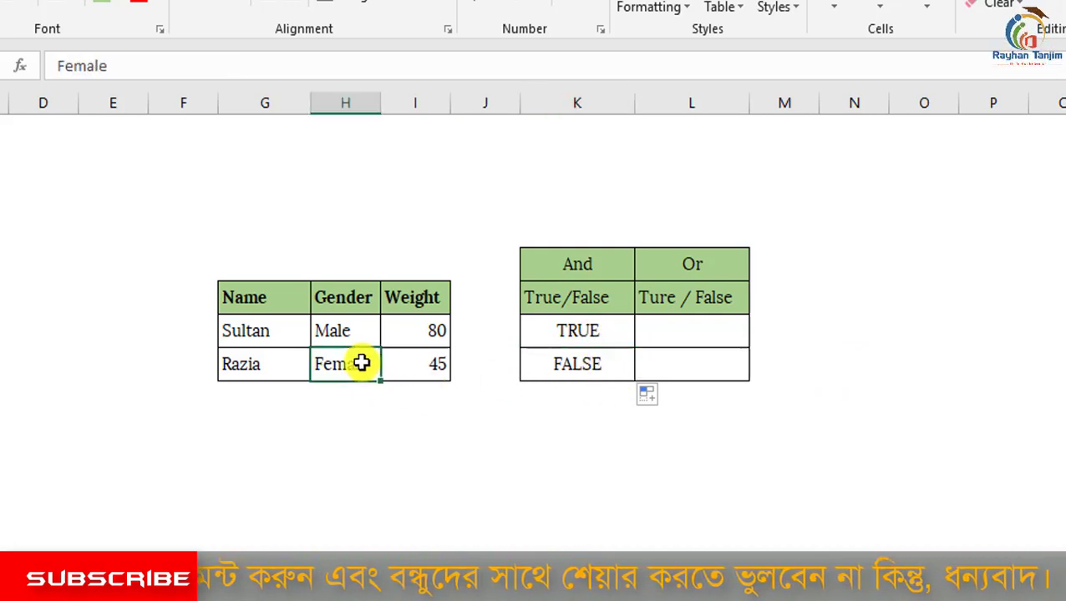
click(443, 360)
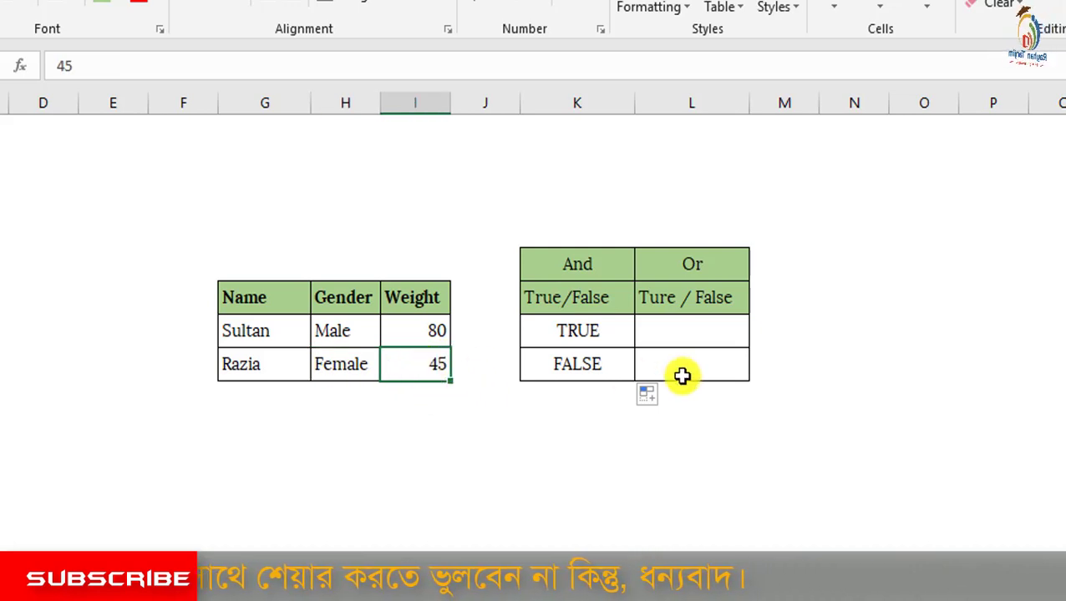
text(80)
key(Return)
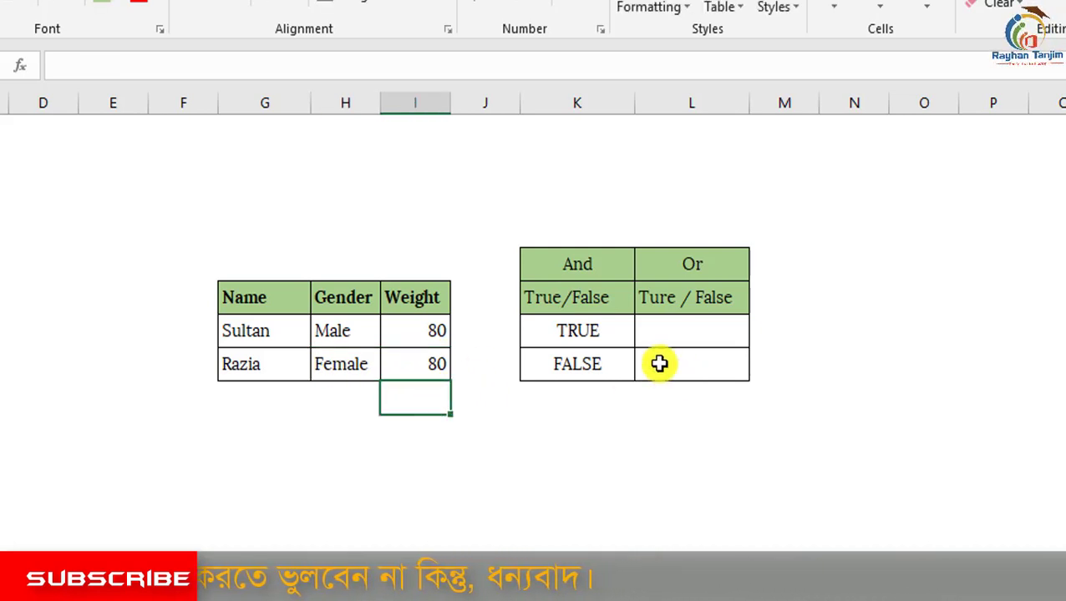
click(633, 371)
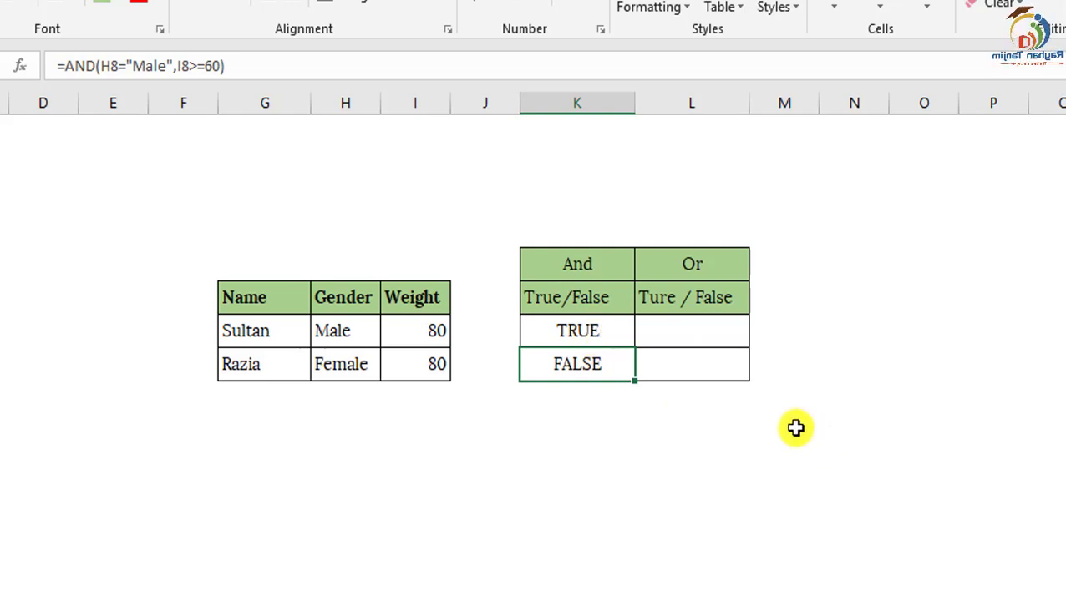
click(701, 338)
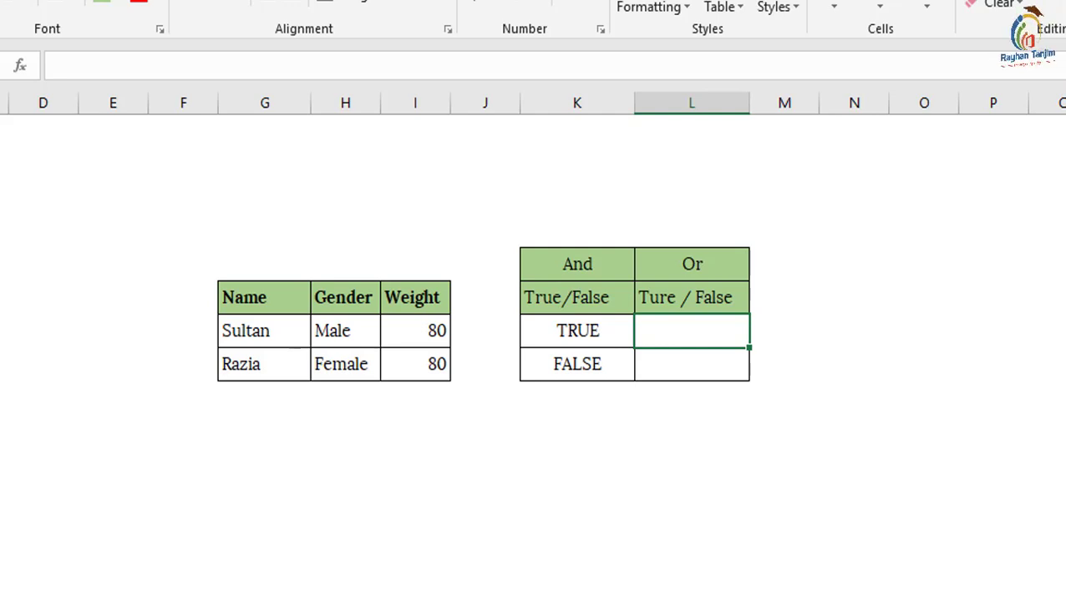
Enter =OR(H7="Male",I7>=60) in the first Or cell, returning TRUE.
text(=o)
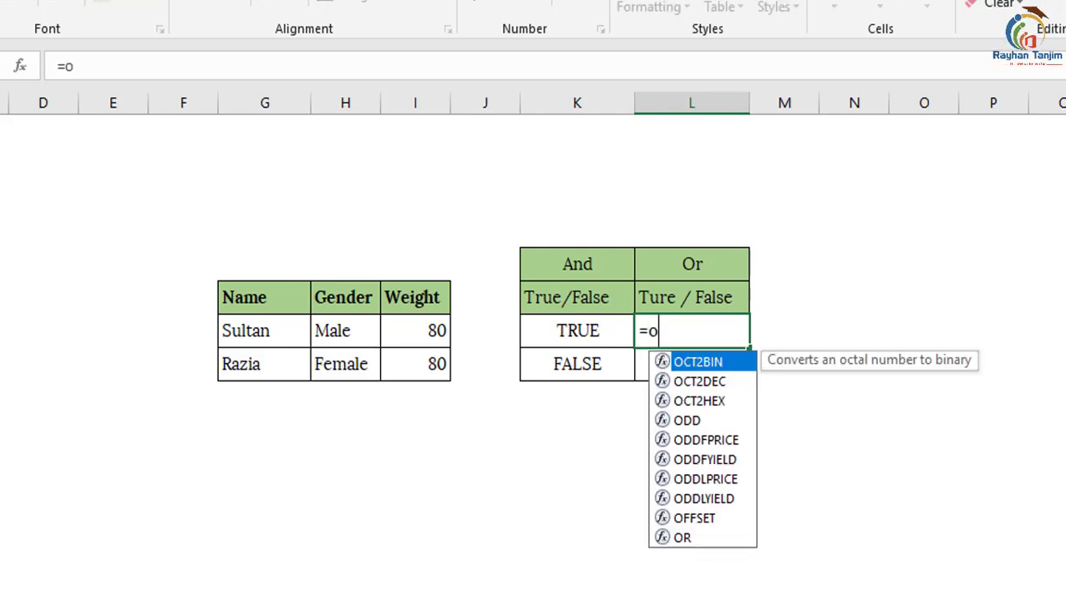
text(r)
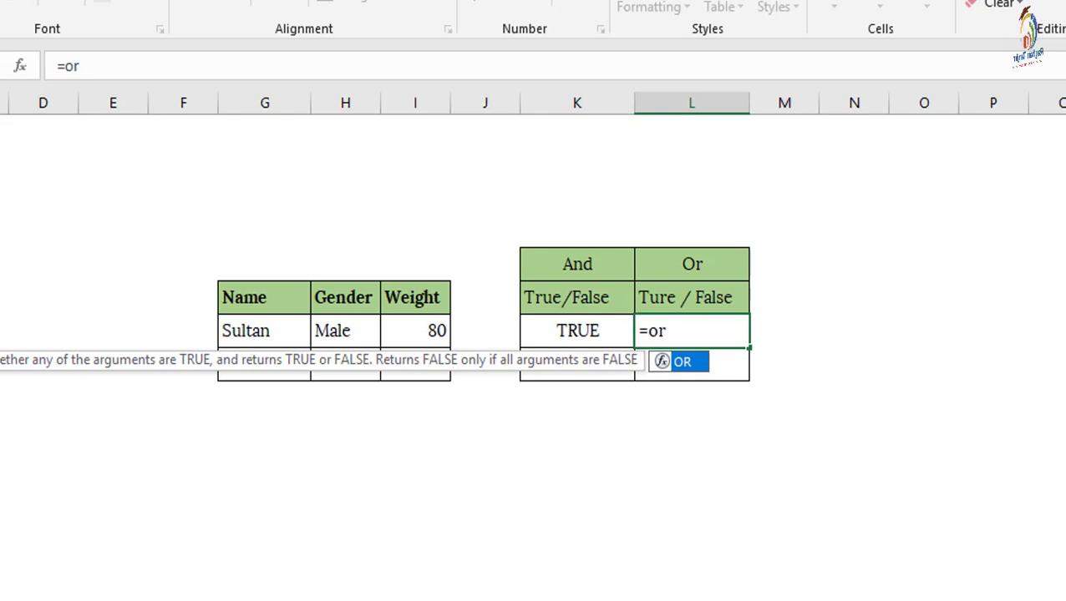
text(()
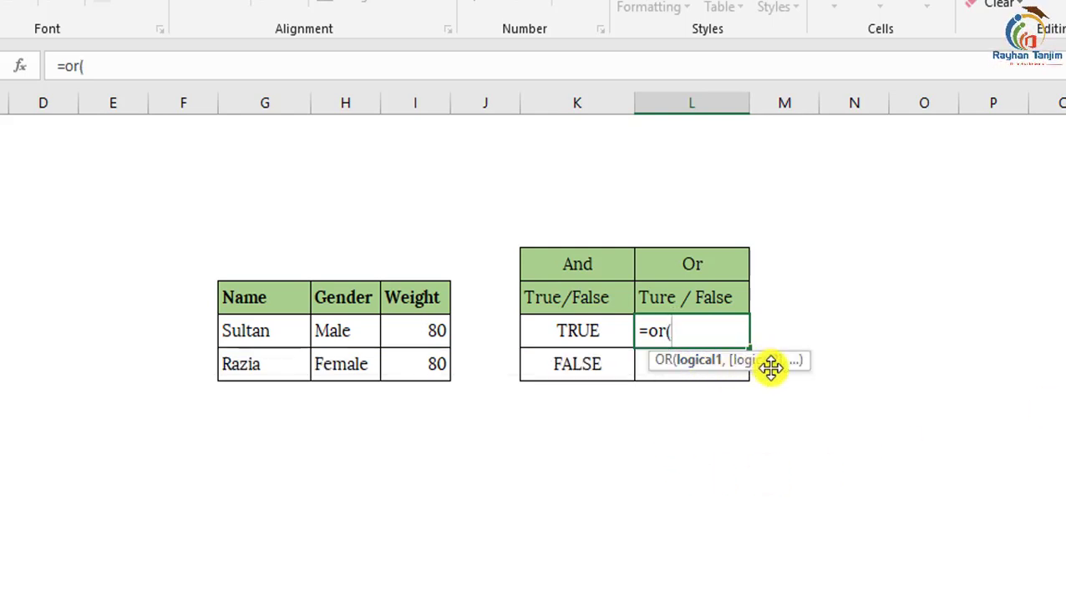
click(337, 331)
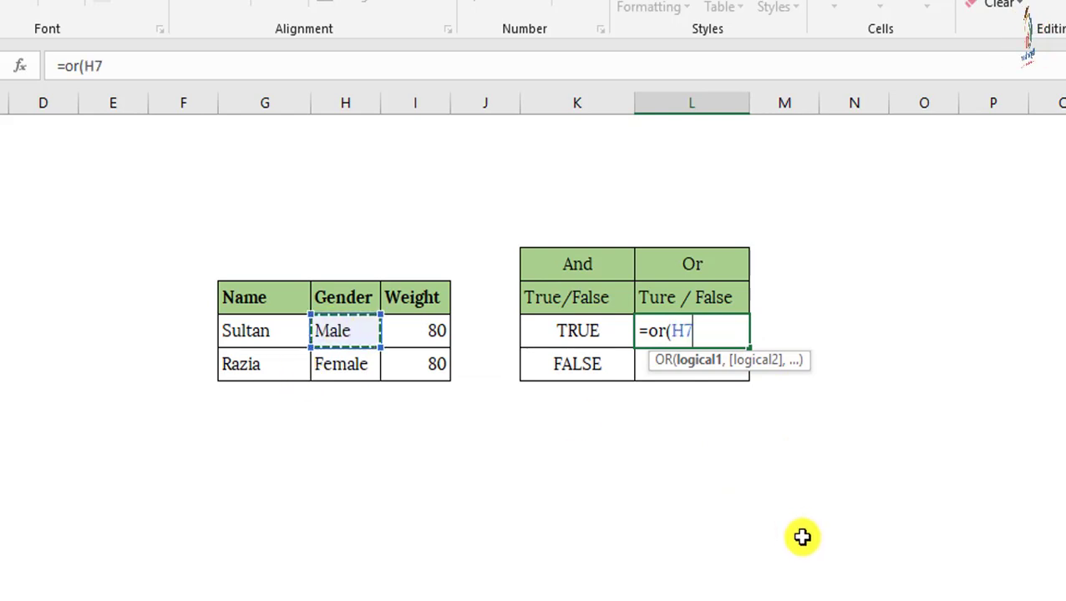
text(=)
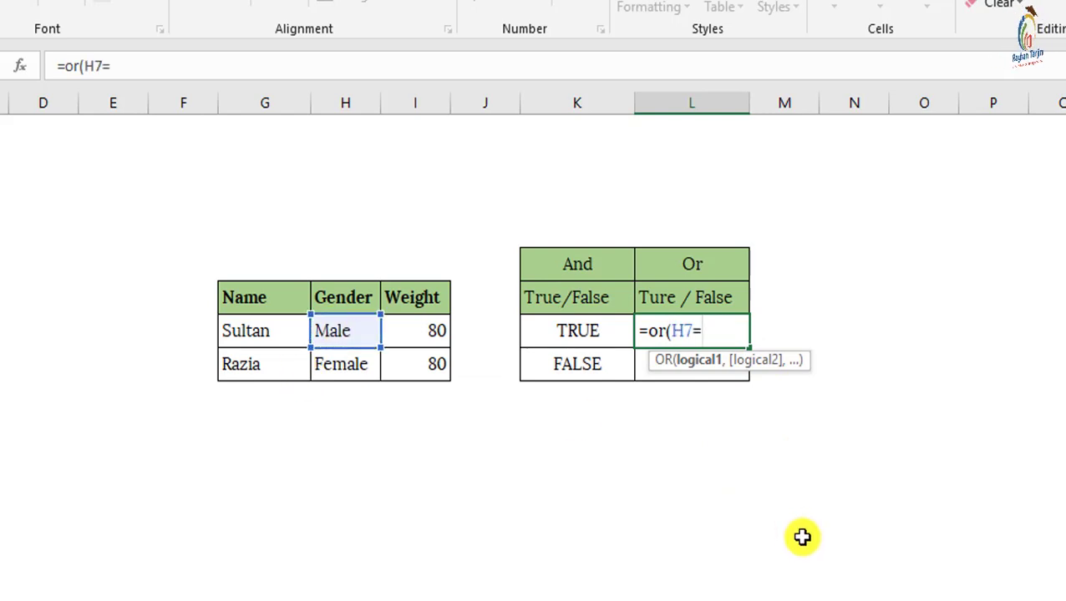
text(")
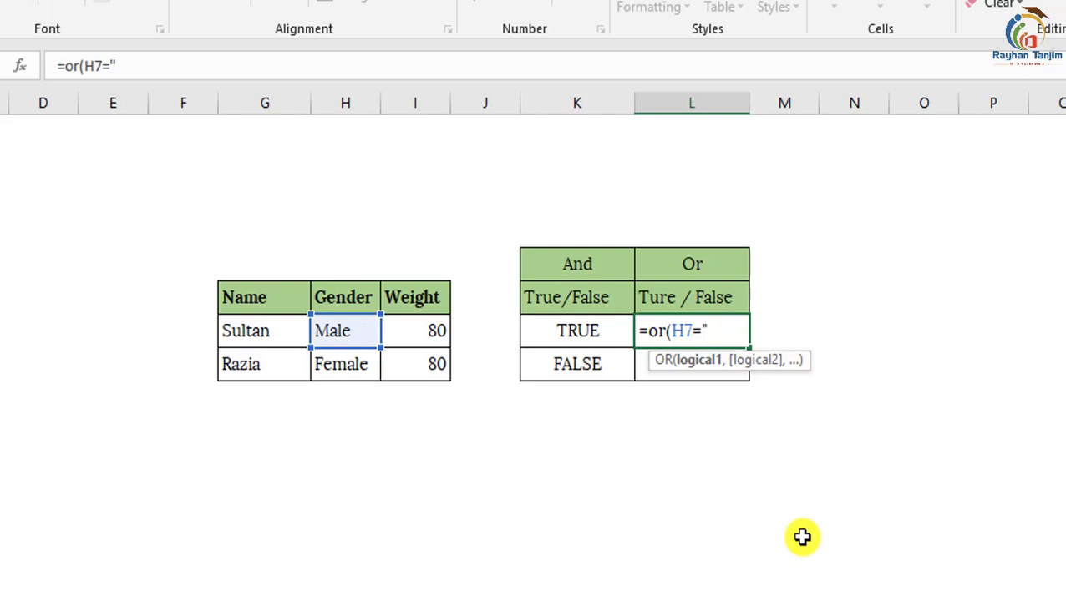
text(Male)
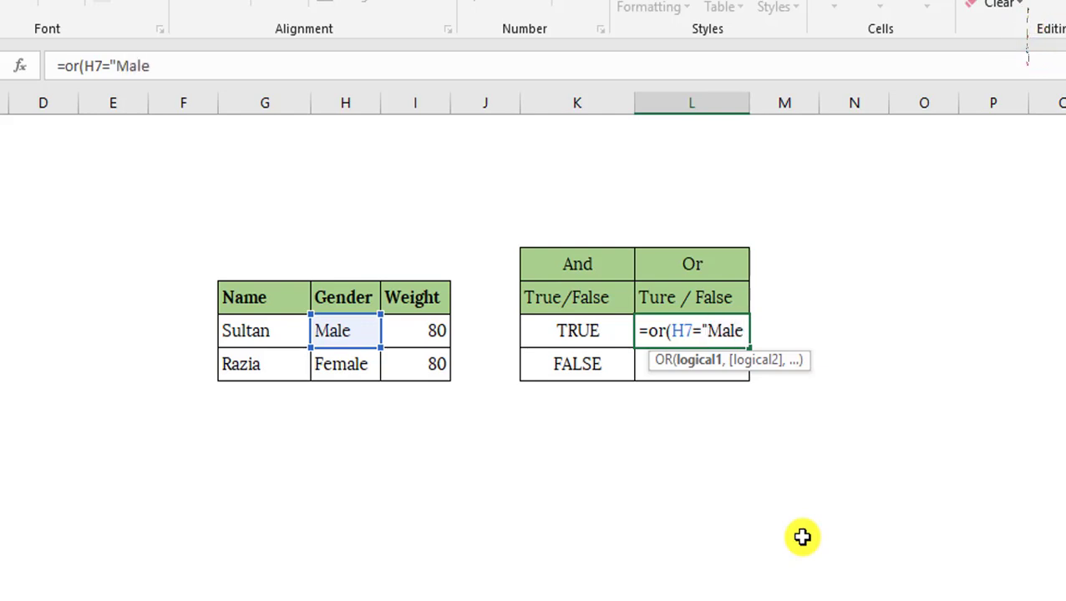
text(")
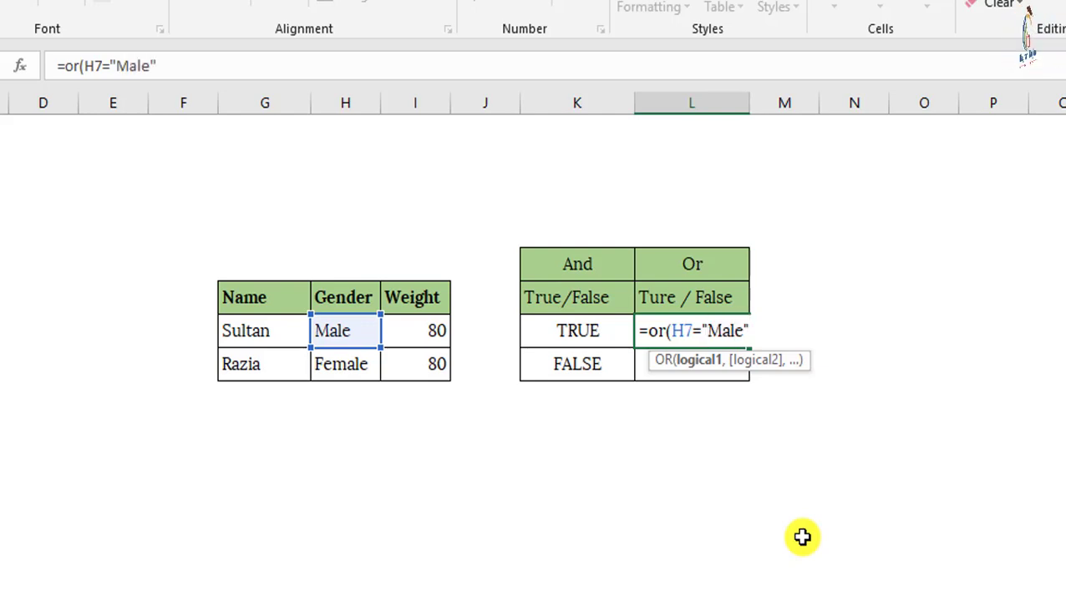
text(,)
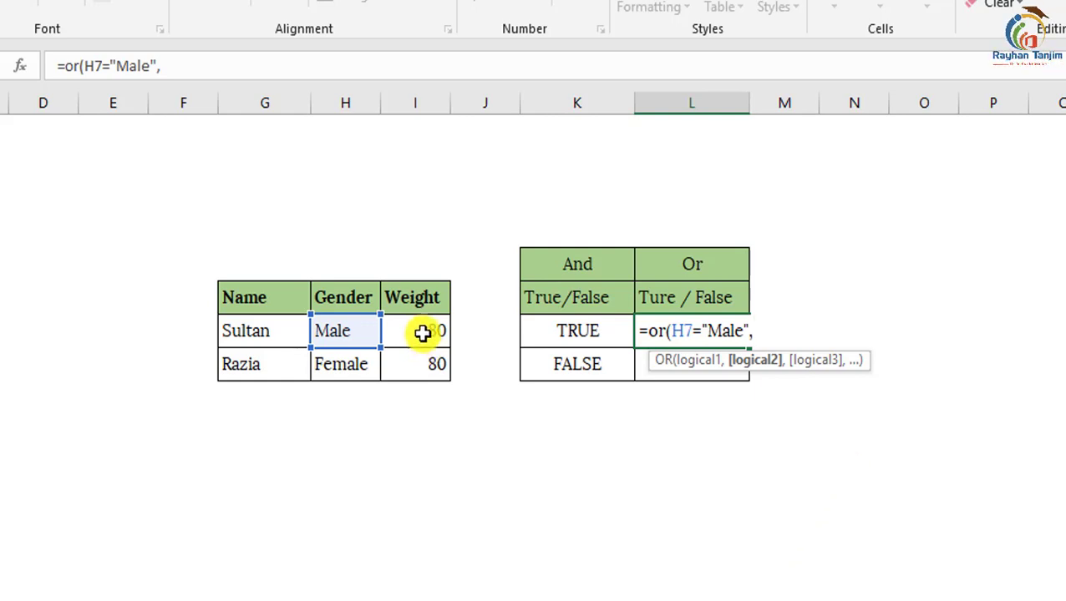
click(423, 332)
text(>)
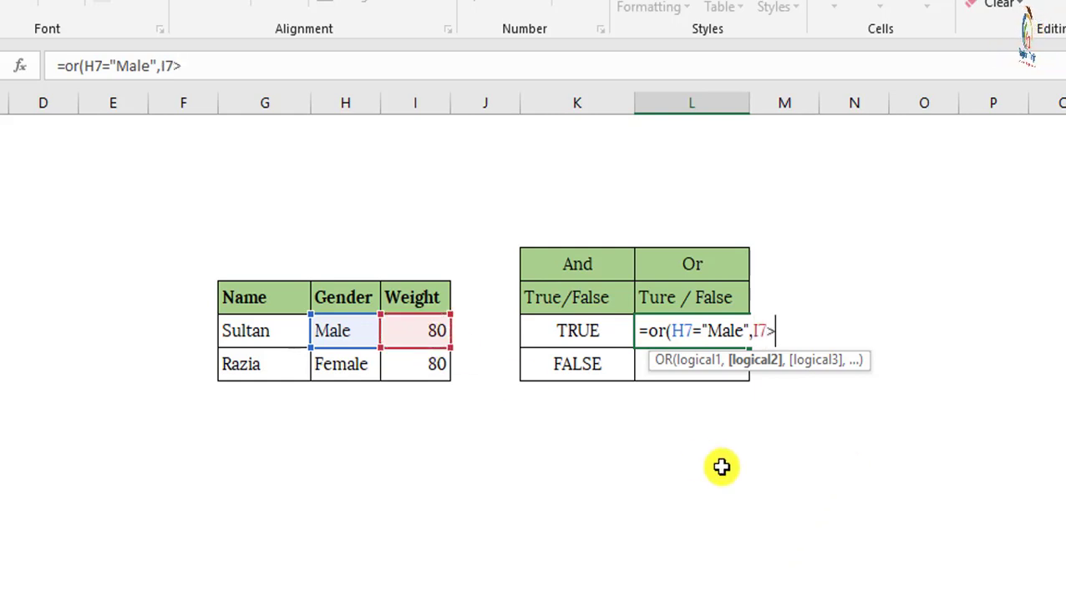
text(=)
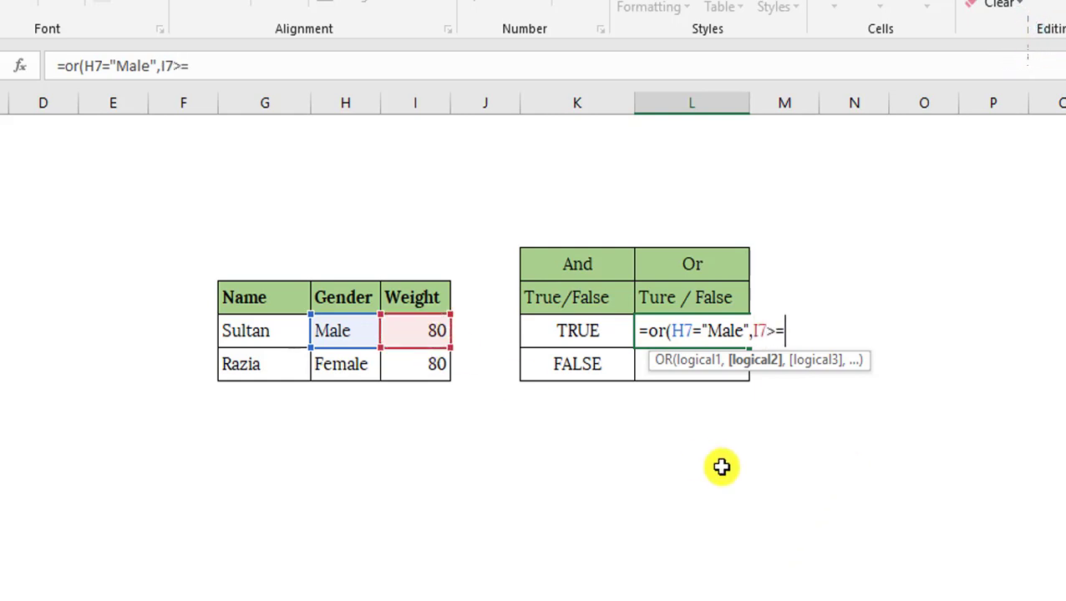
text(6)
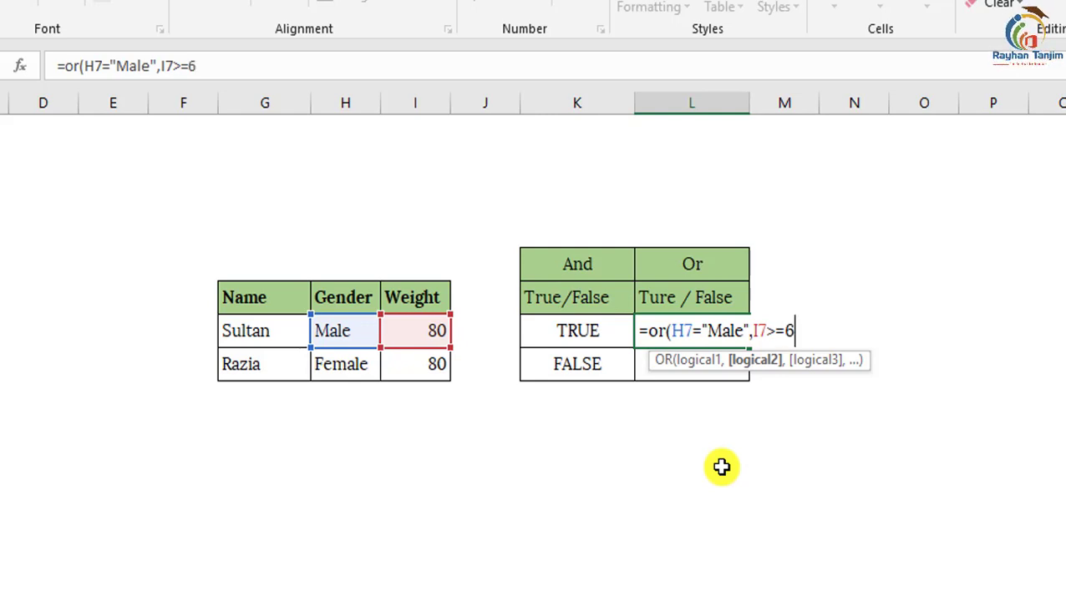
text(0)
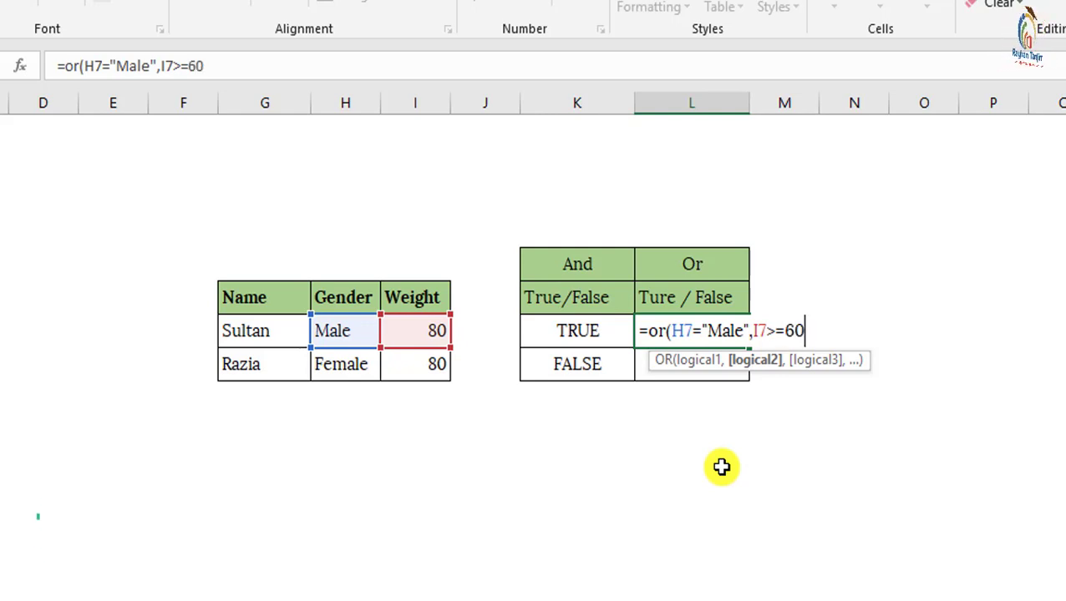
text())
key(Return)
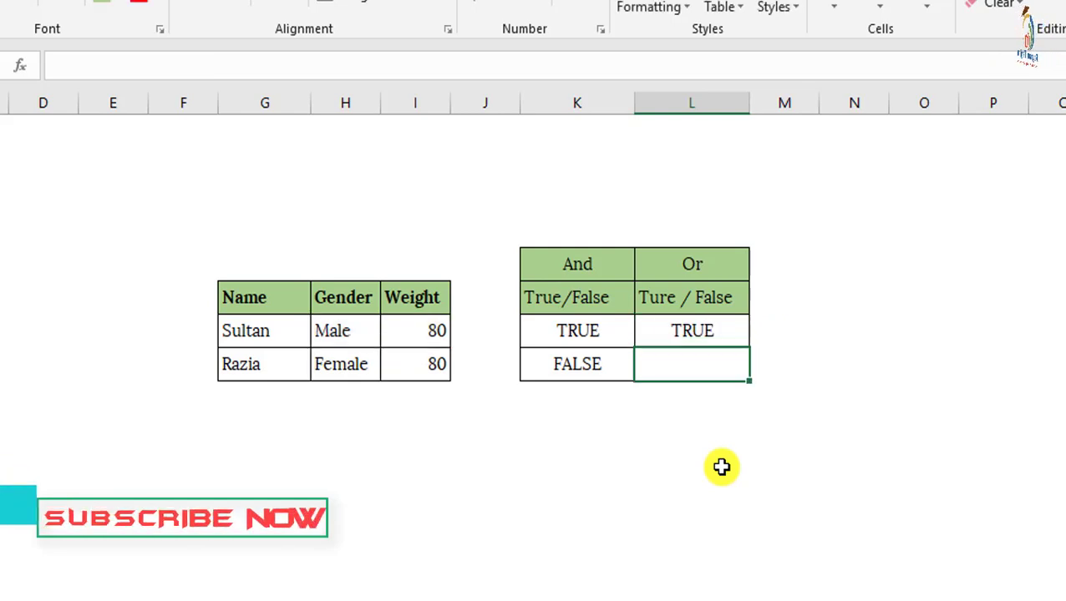
Review the AND and OR formulas against the Male gender and weight cells.
click(604, 360)
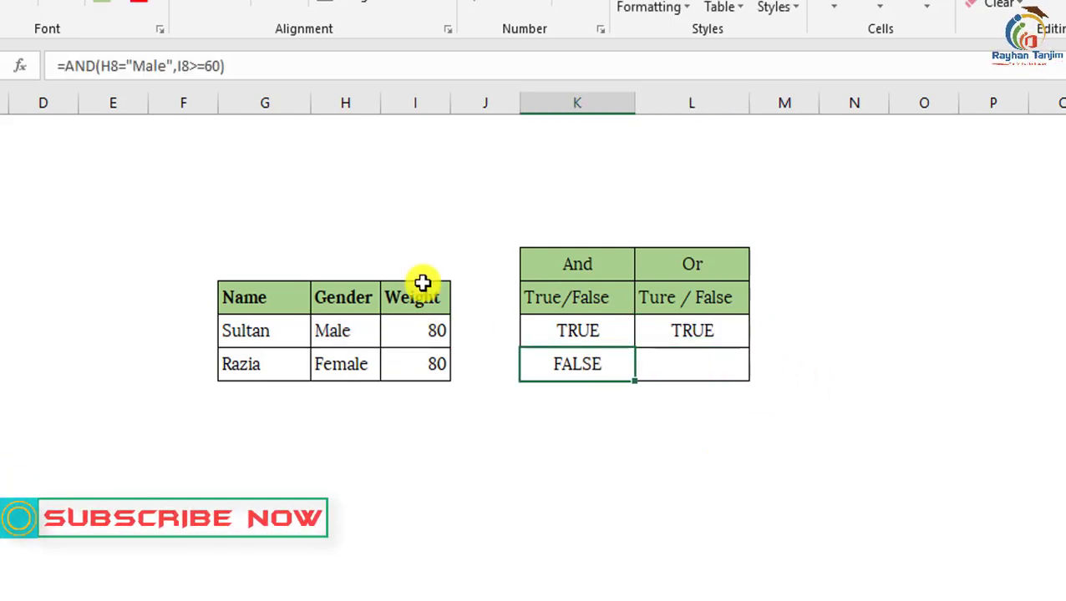
click(741, 332)
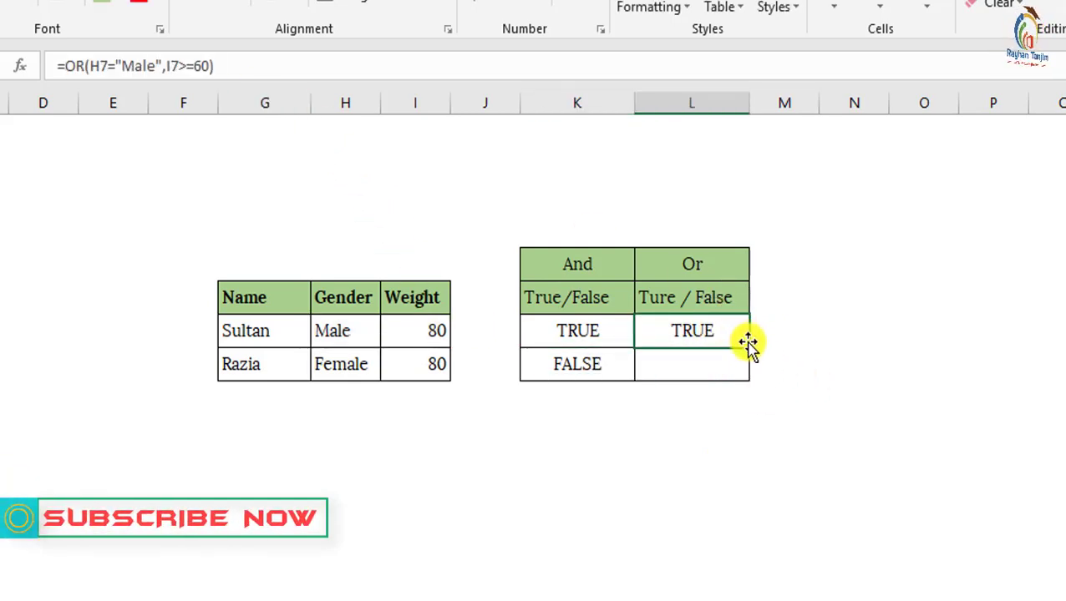
click(360, 337)
click(434, 337)
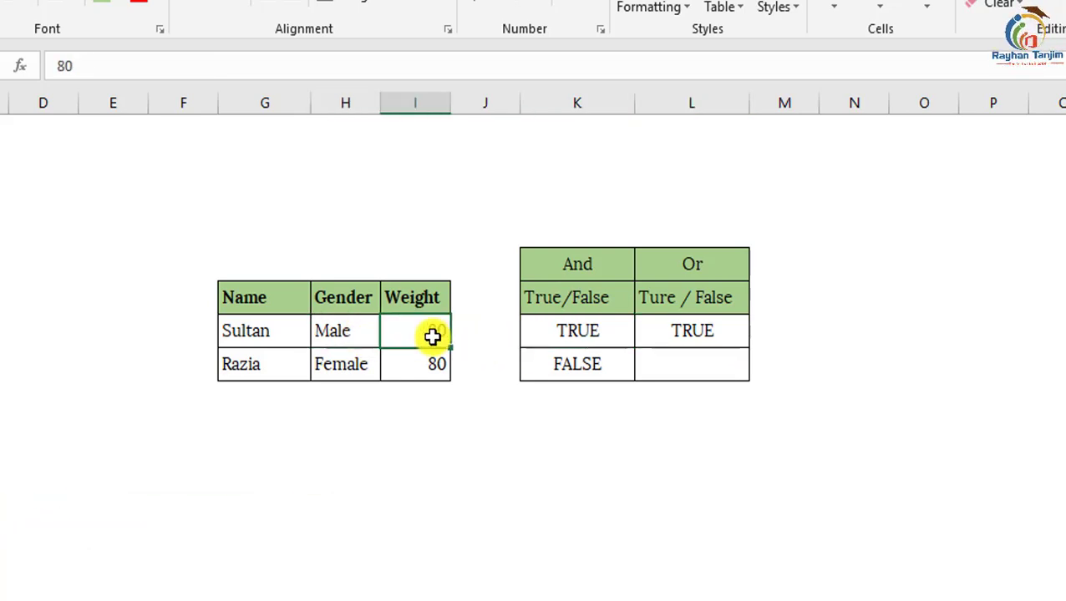
click(341, 330)
drag(341, 331, 404, 331)
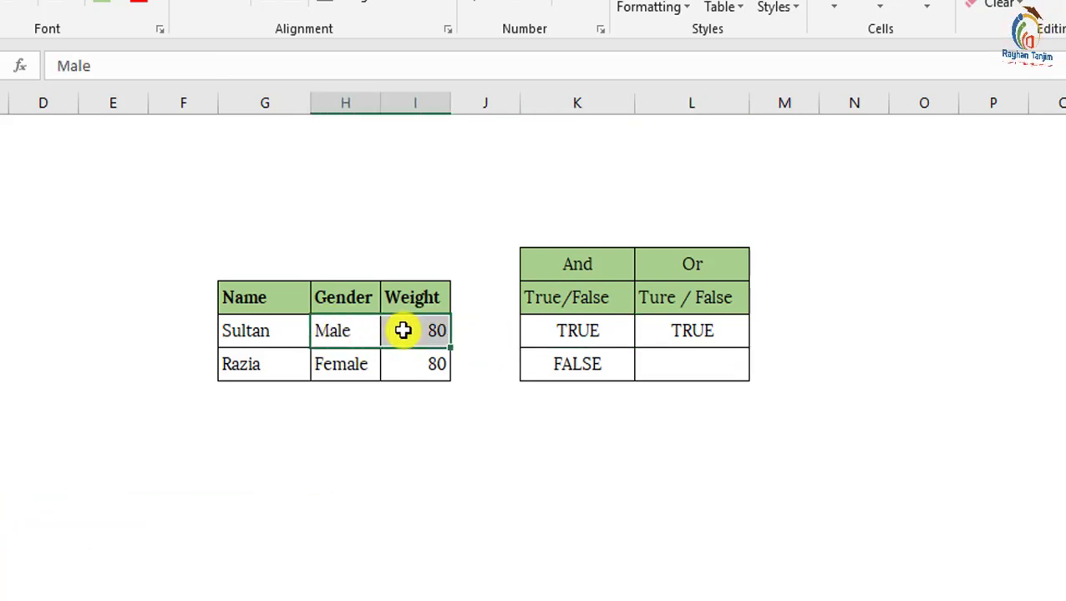
Fill the OR formula down to the Female row, which also shows TRUE.
click(709, 338)
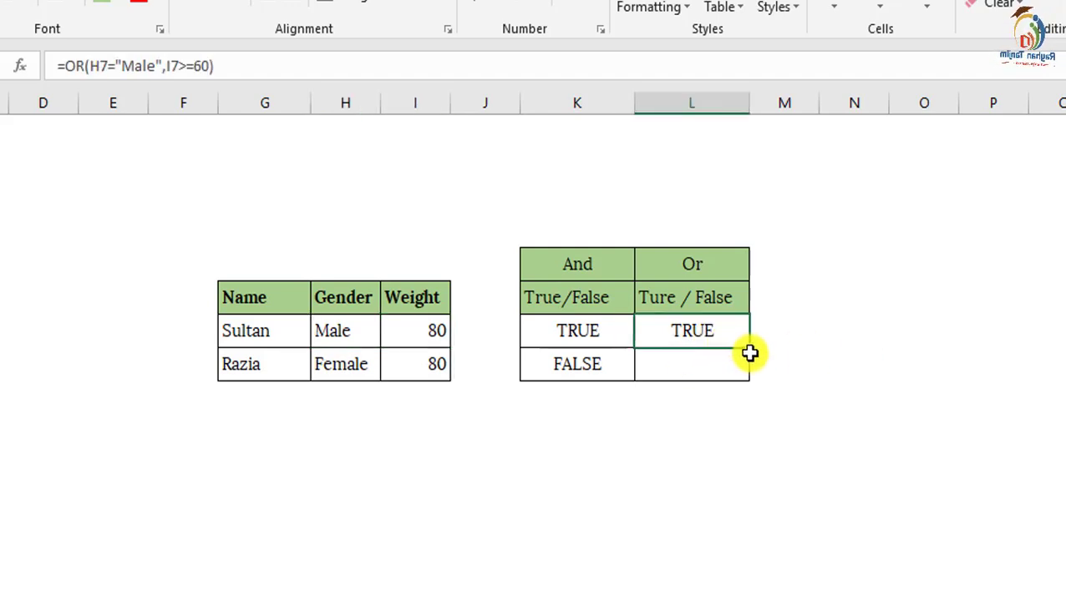
drag(749, 347, 769, 362)
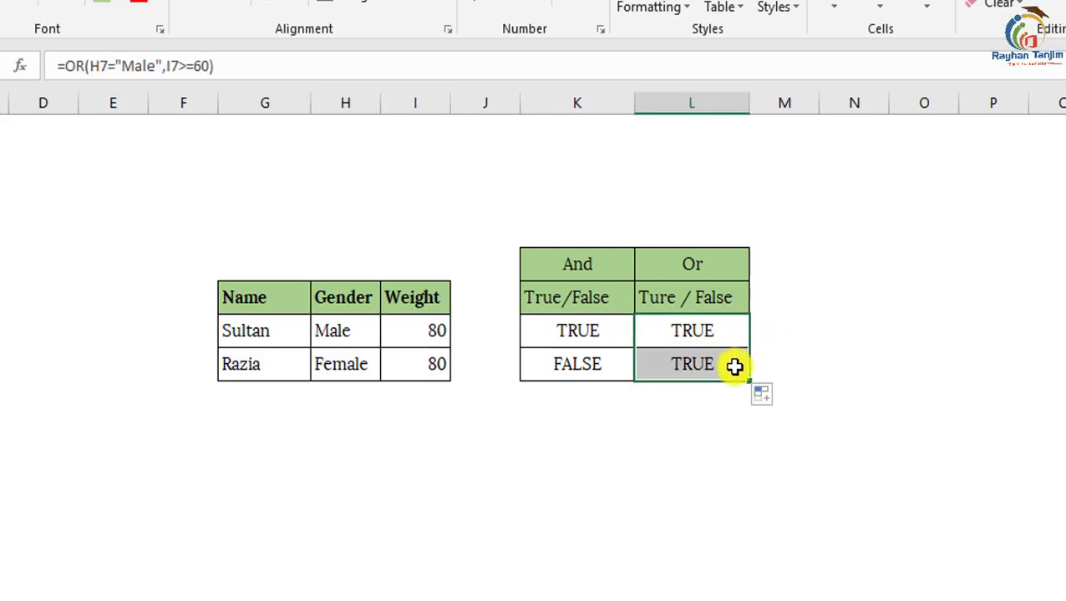
click(738, 364)
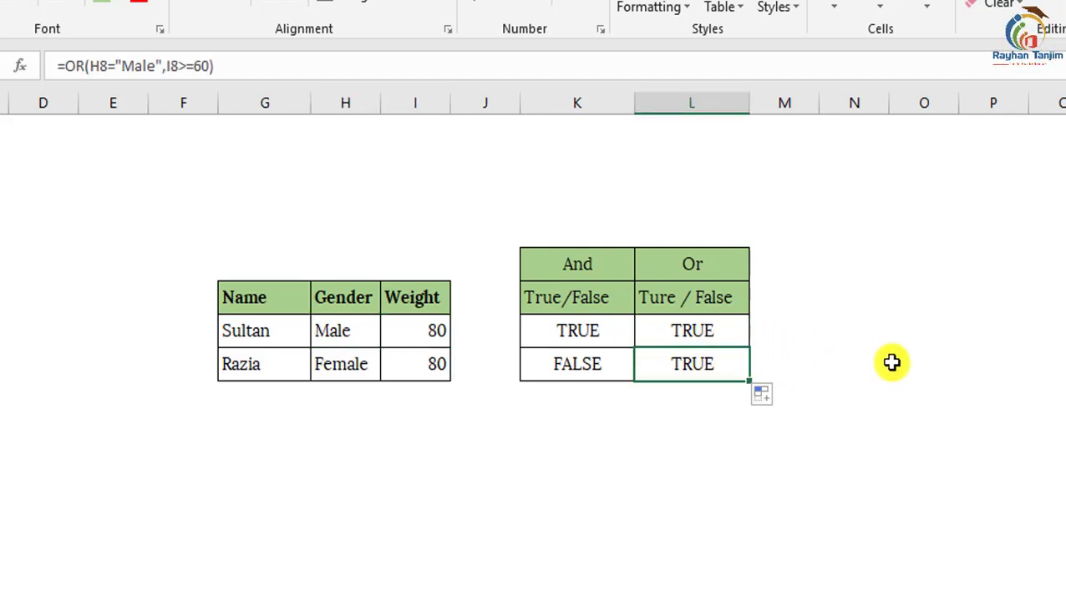
double_click(740, 366)
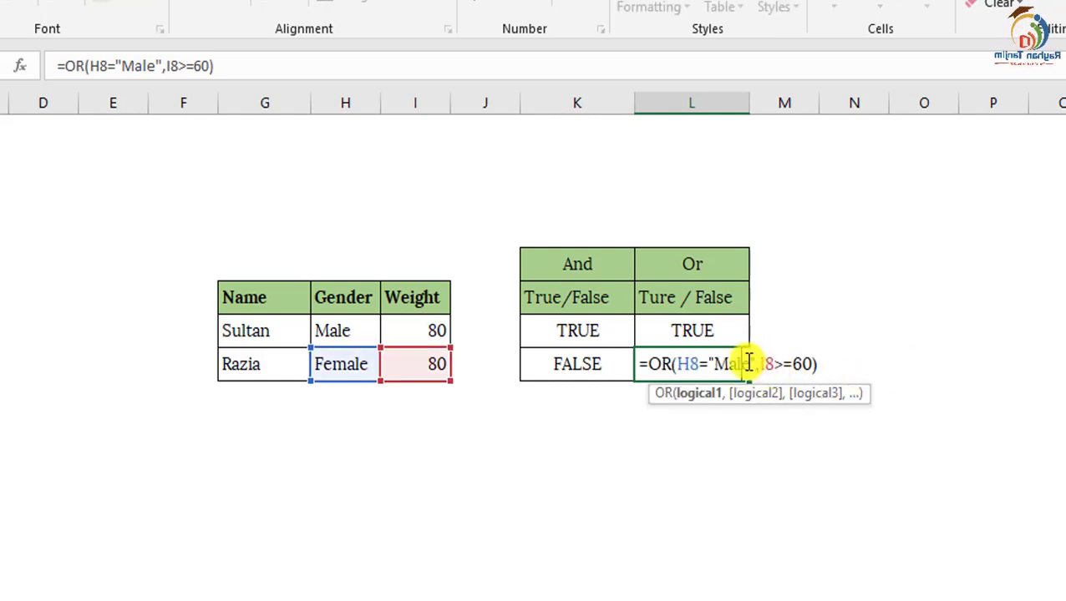
drag(754, 364, 683, 364)
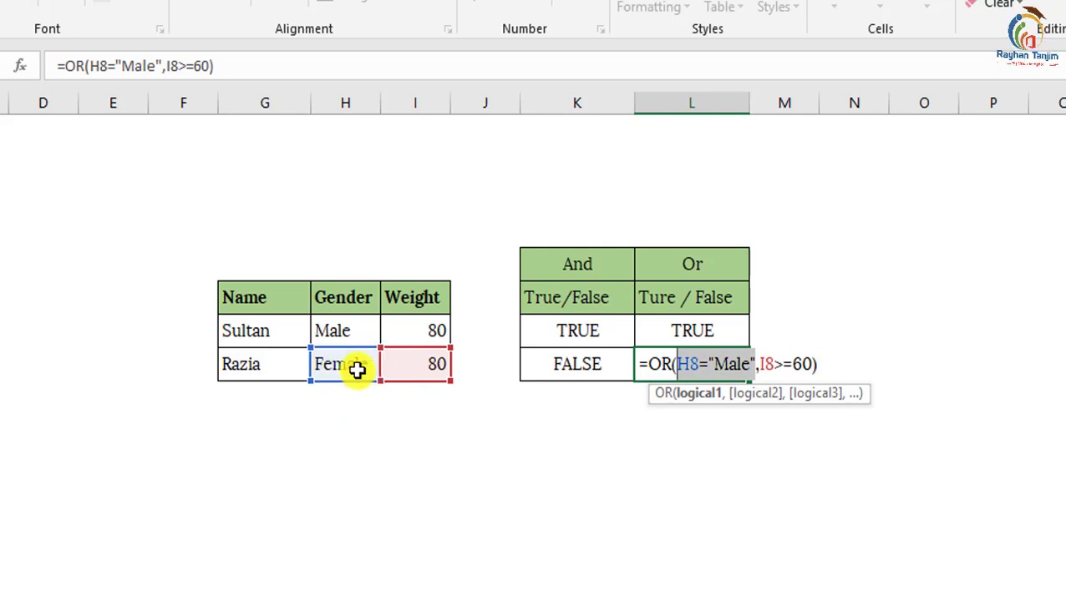
drag(758, 364, 817, 365)
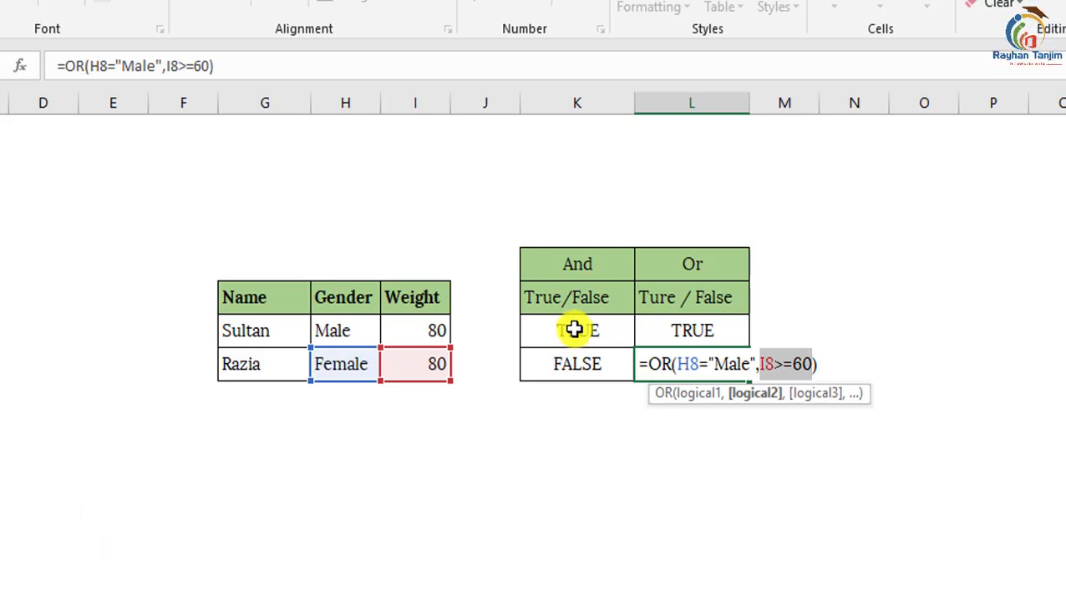
key(Return)
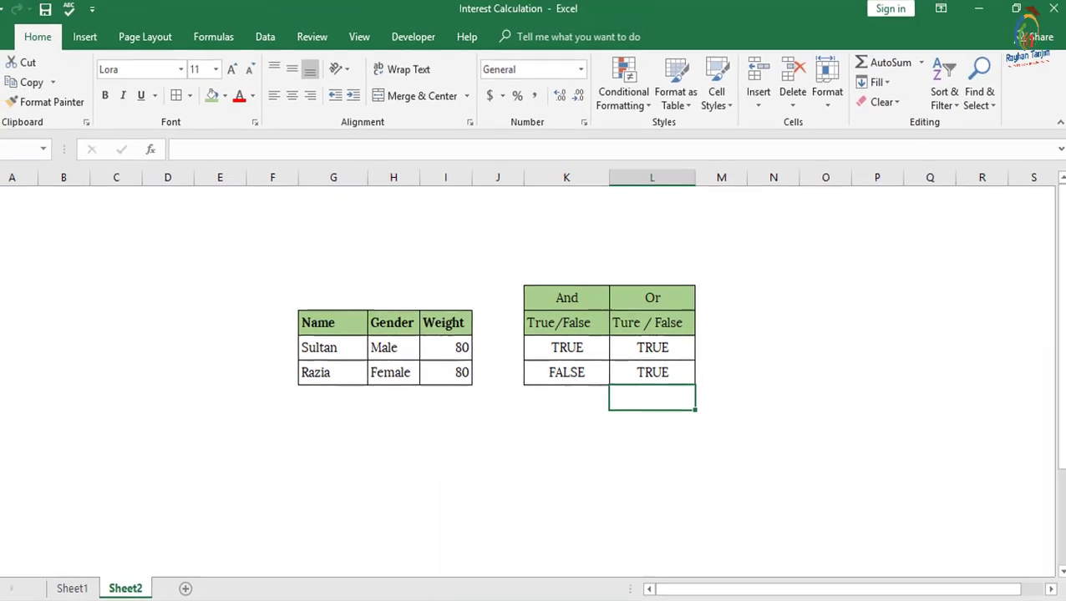
Switch to the subscribe workbook showing the 'AND & OR FORMULA IN EXCEL' banner.
mouse_move(789, 598)
click(789, 577)
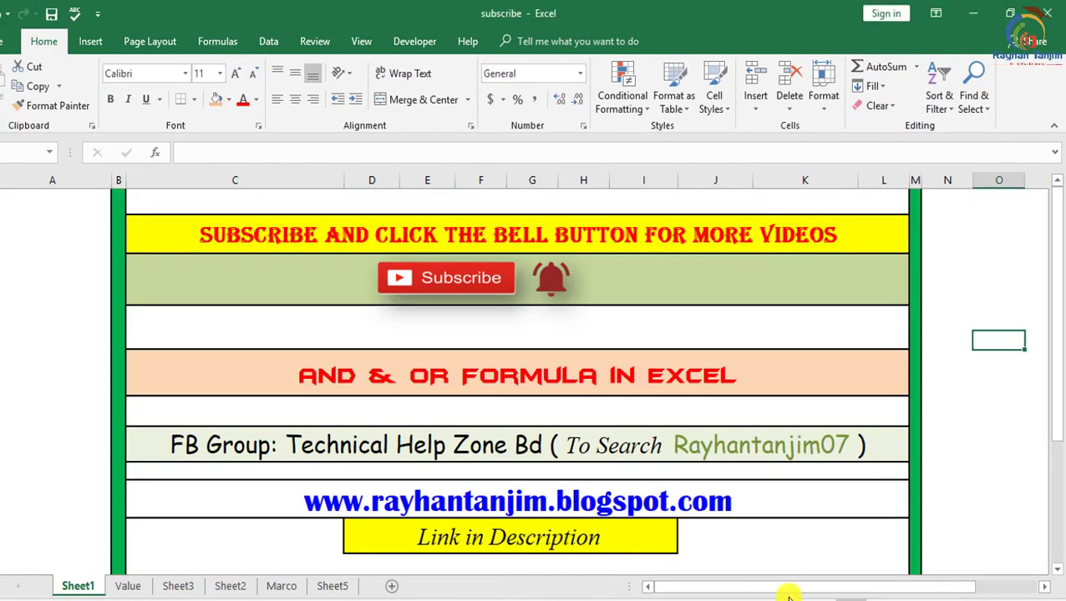